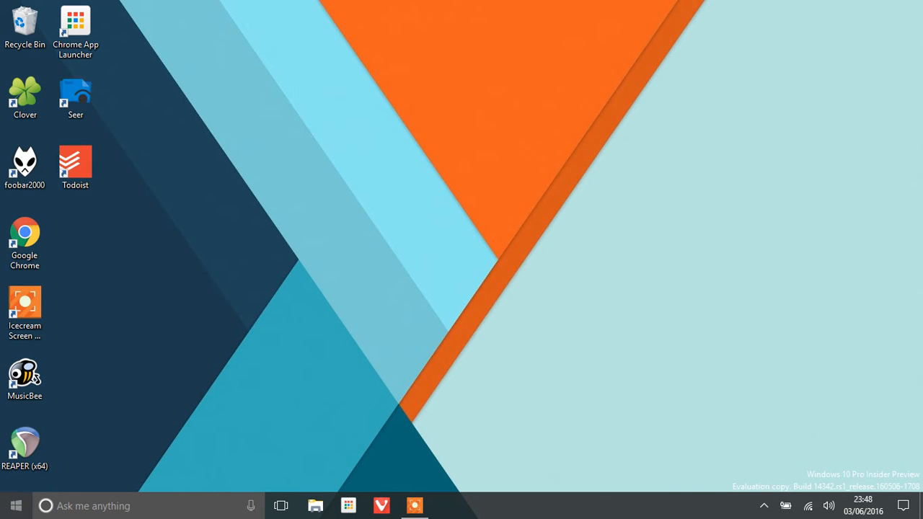
Launch After Effects and open the recent project Lighting Movie Project FIN
{"action": "left_click", "coordinate": [16, 505]}
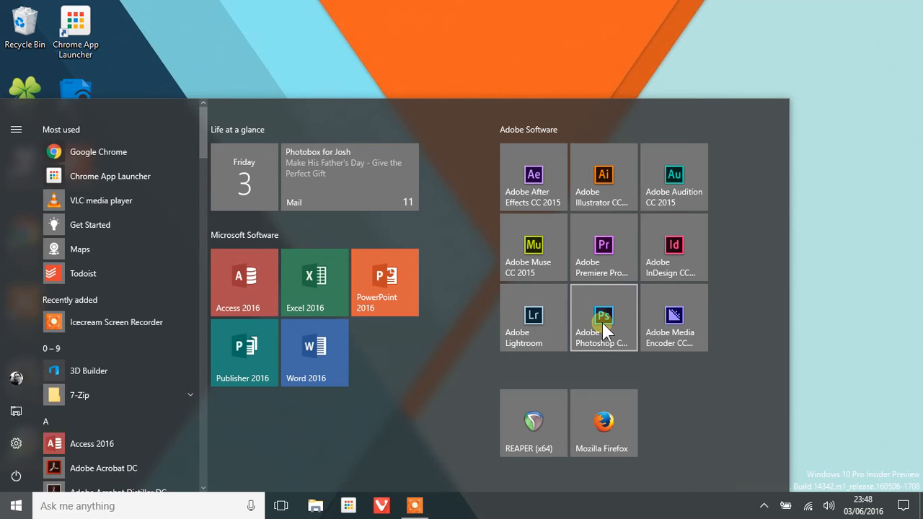
{"action": "left_click", "coordinate": [537, 195]}
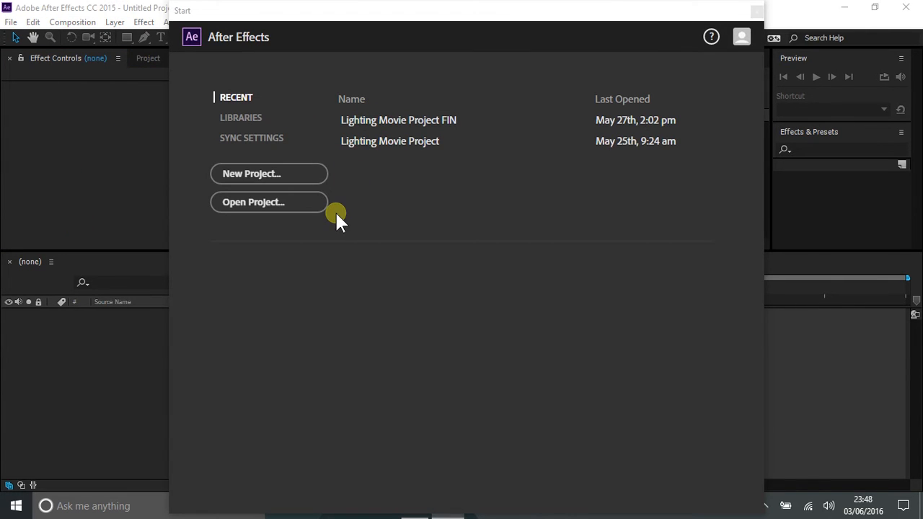
{"action": "left_click", "coordinate": [389, 121]}
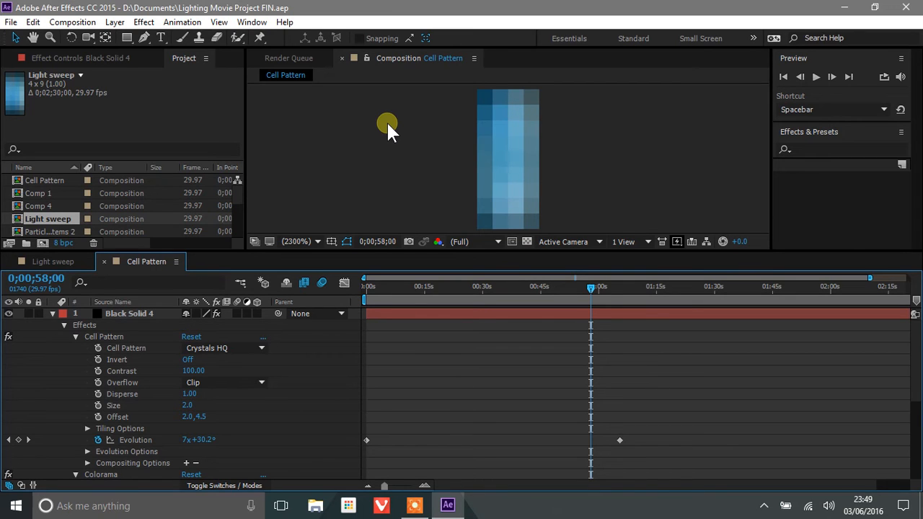
Play the Cell Pattern composition from its first frame to review the finished lighting animation, and stop the preview
{"action": "left_click", "coordinate": [778, 78]}
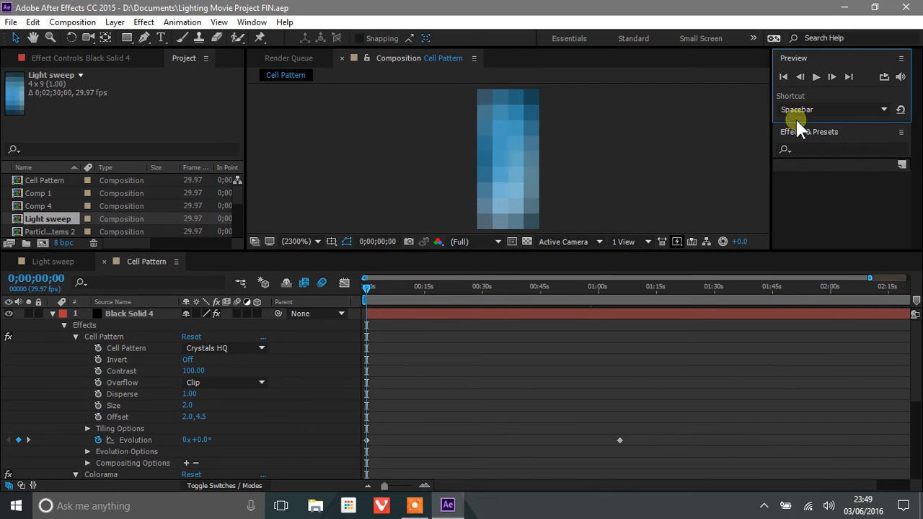
{"action": "left_click", "coordinate": [817, 76]}
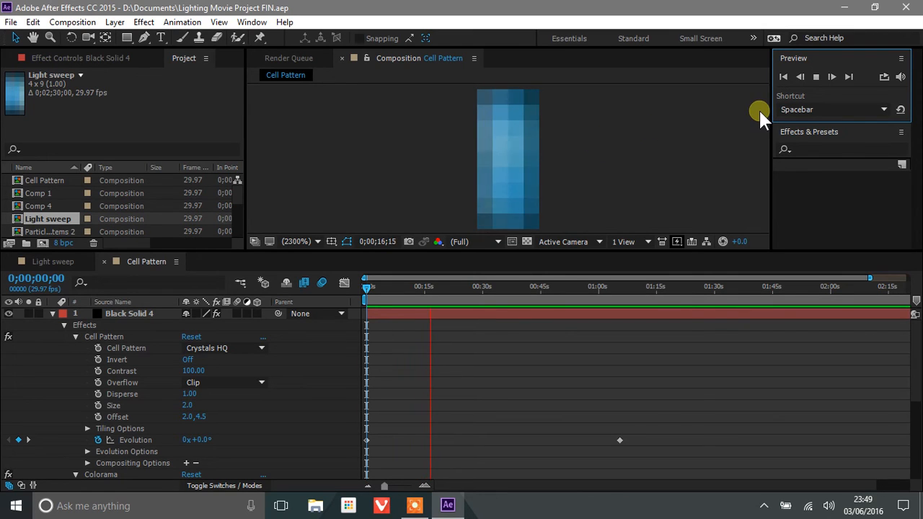
{"action": "left_click", "coordinate": [813, 77]}
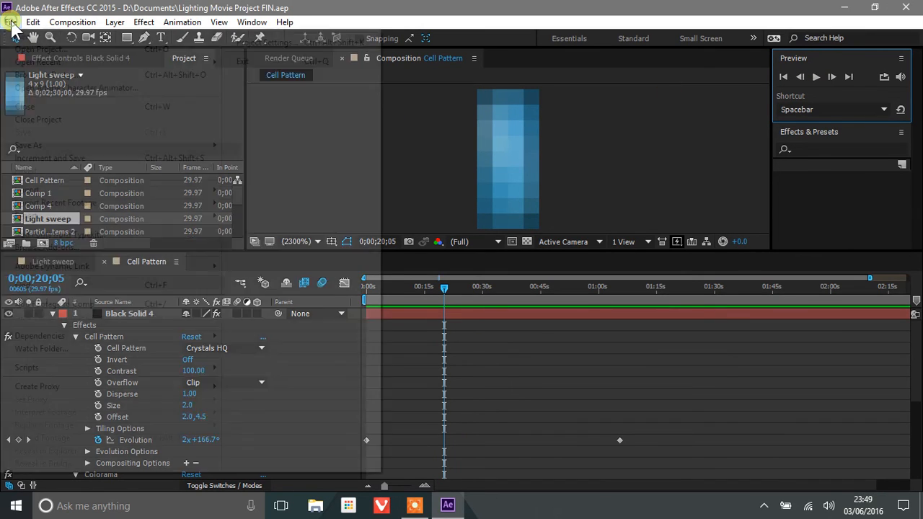
Create a new empty project
{"action": "left_click", "coordinate": [12, 23]}
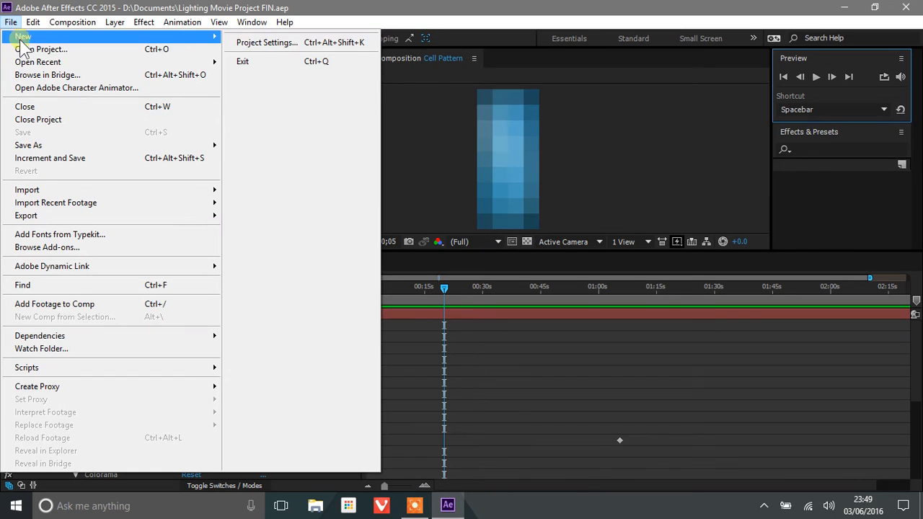
{"action": "mouse_move", "coordinate": [145, 36]}
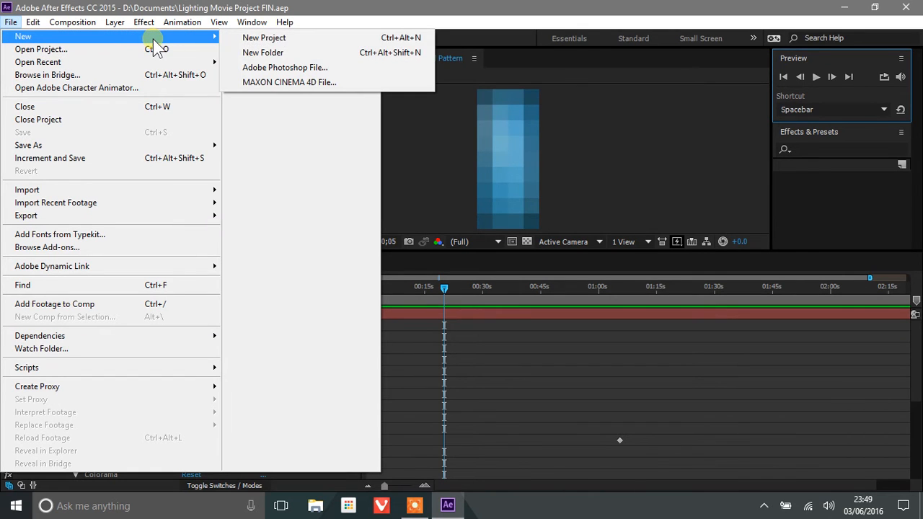
{"action": "left_click", "coordinate": [300, 39]}
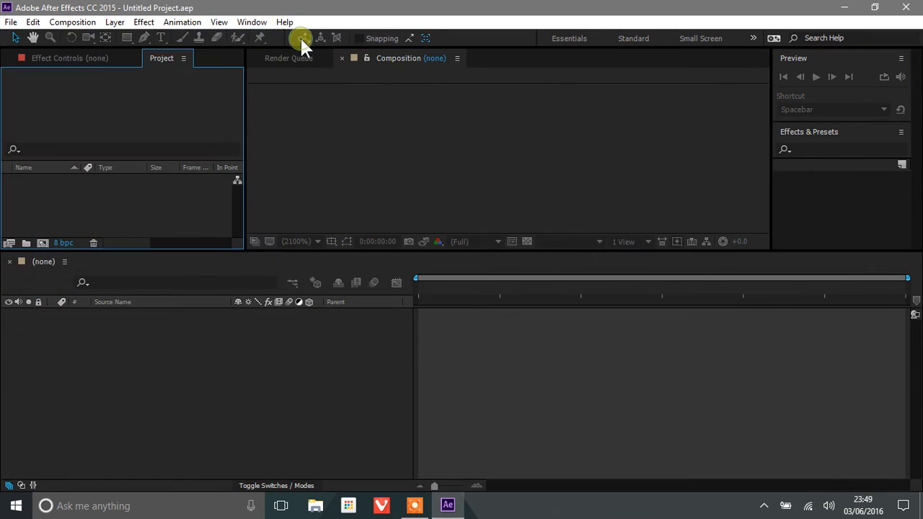
Create a composition of 4 x 9 px with square pixels at 29.97 fps, lasting 0;02;28;19, with a black background
{"action": "left_click", "coordinate": [71, 22]}
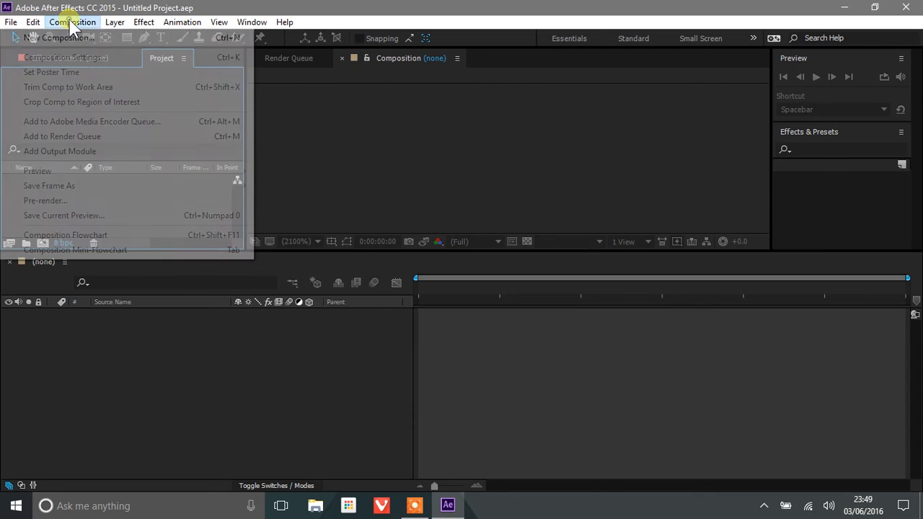
{"action": "left_click", "coordinate": [124, 41]}
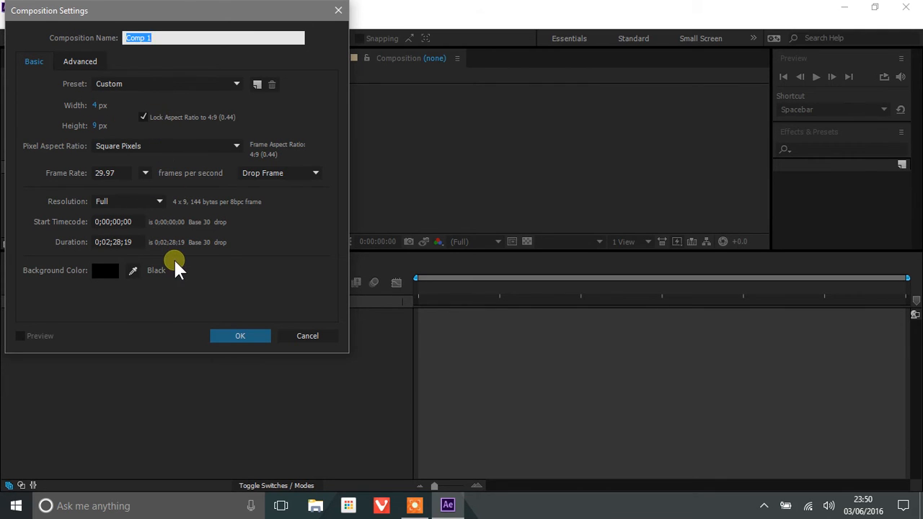
{"action": "left_click", "coordinate": [241, 338]}
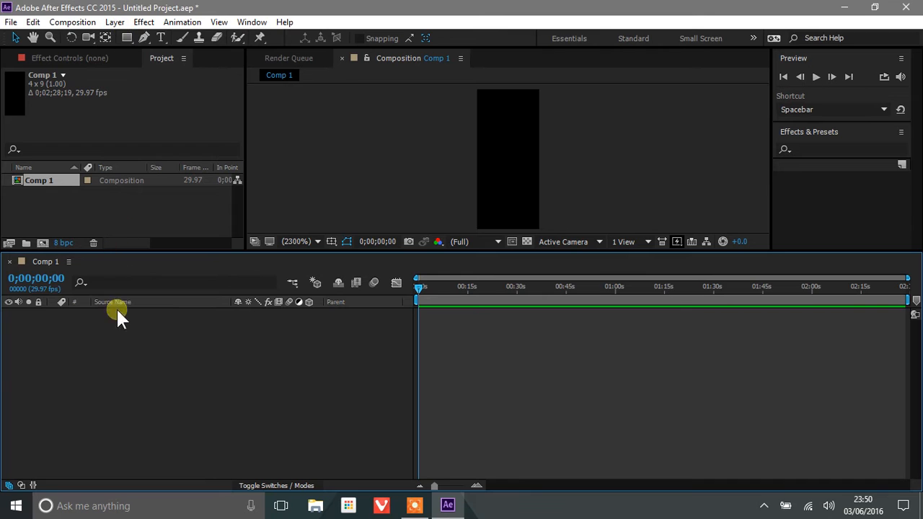
Add a black solid layer matching the 4 x 9 px composition size
{"action": "left_click", "coordinate": [115, 21]}
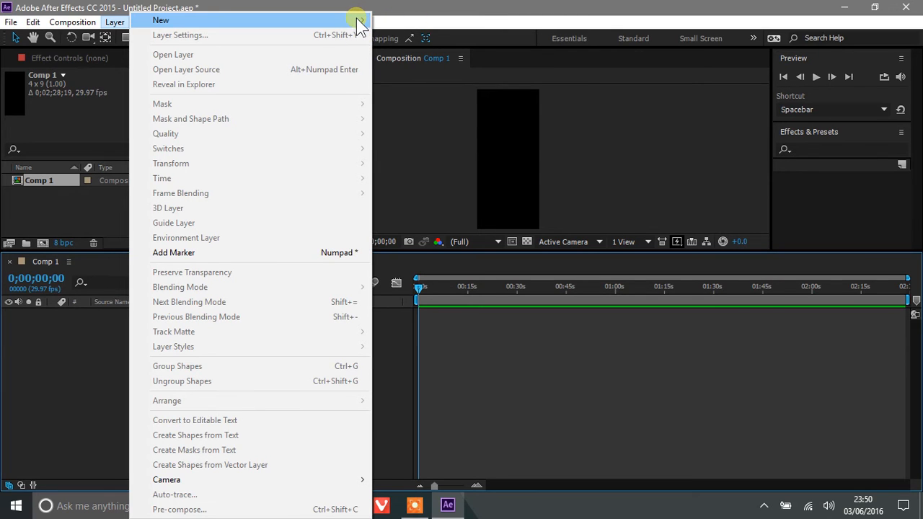
{"action": "mouse_move", "coordinate": [358, 20]}
{"action": "left_click", "coordinate": [418, 37]}
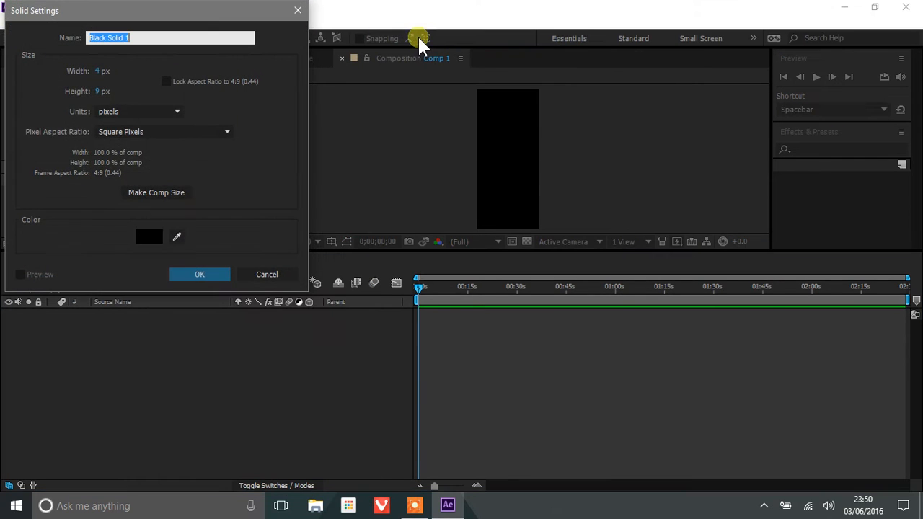
{"action": "left_click", "coordinate": [195, 274]}
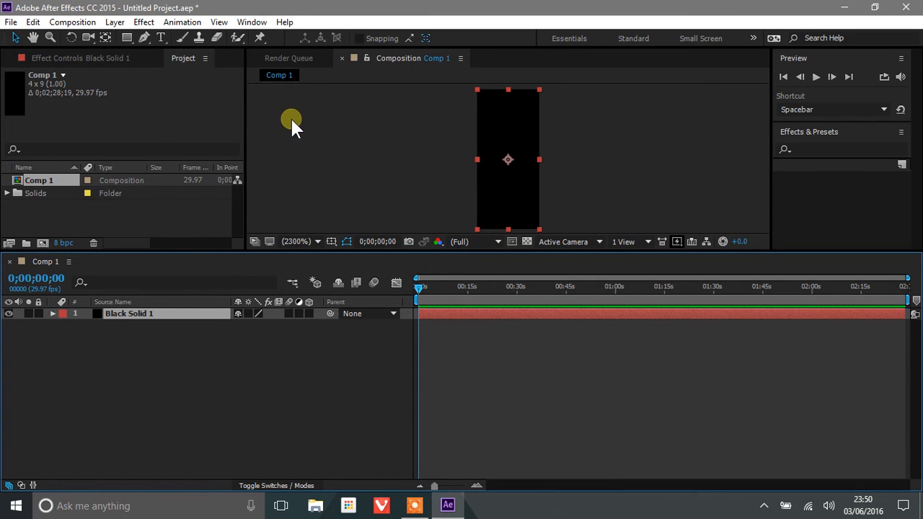
Apply the Cell Pattern effect from the Generate category to the black solid
{"action": "left_click", "coordinate": [843, 150]}
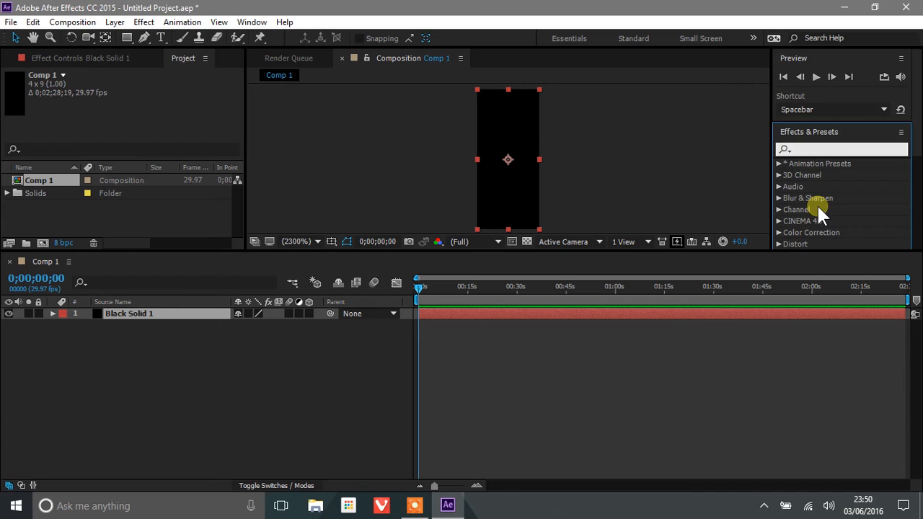
{"action": "scroll", "coordinate": [818, 205], "scroll_direction": "down", "scroll_amount": 5}
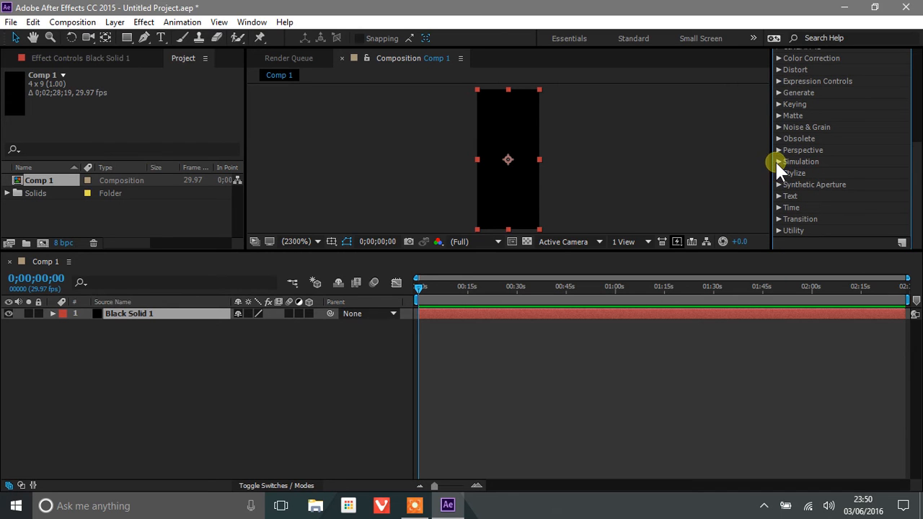
{"action": "left_click", "coordinate": [778, 93]}
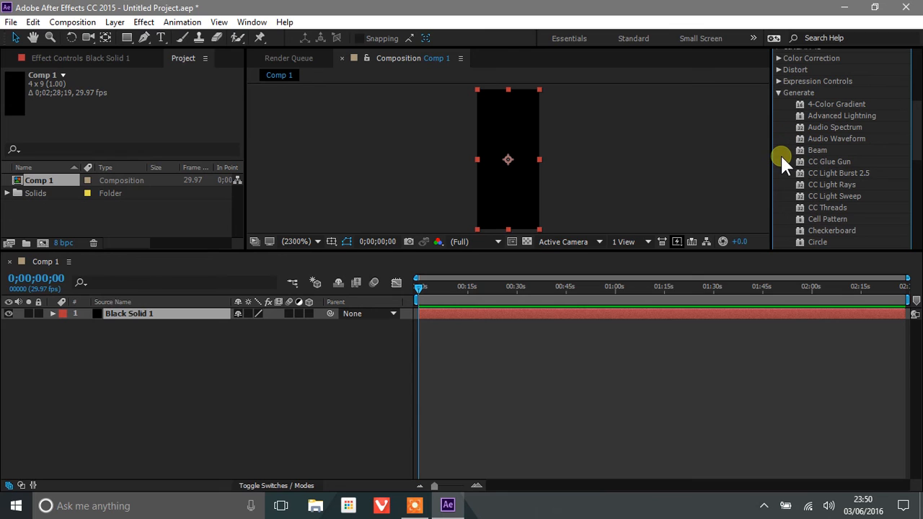
{"action": "scroll", "coordinate": [780, 154], "scroll_direction": "down", "scroll_amount": 3}
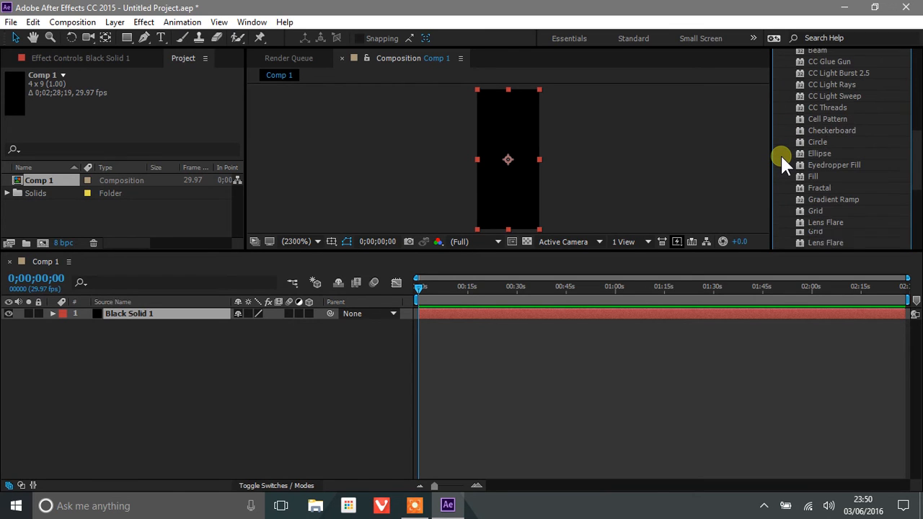
{"action": "left_click", "coordinate": [820, 119]}
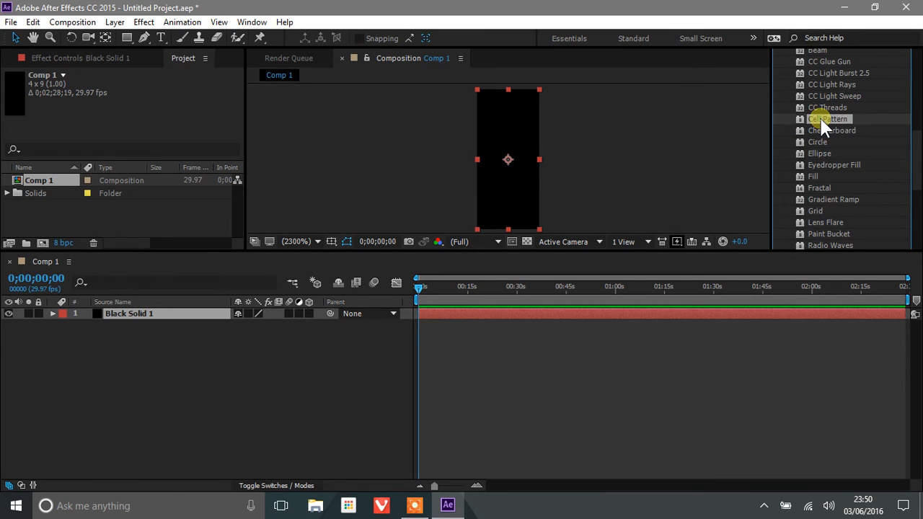
{"action": "left_click_drag", "start_coordinate": [825, 117], "coordinate": [497, 162]}
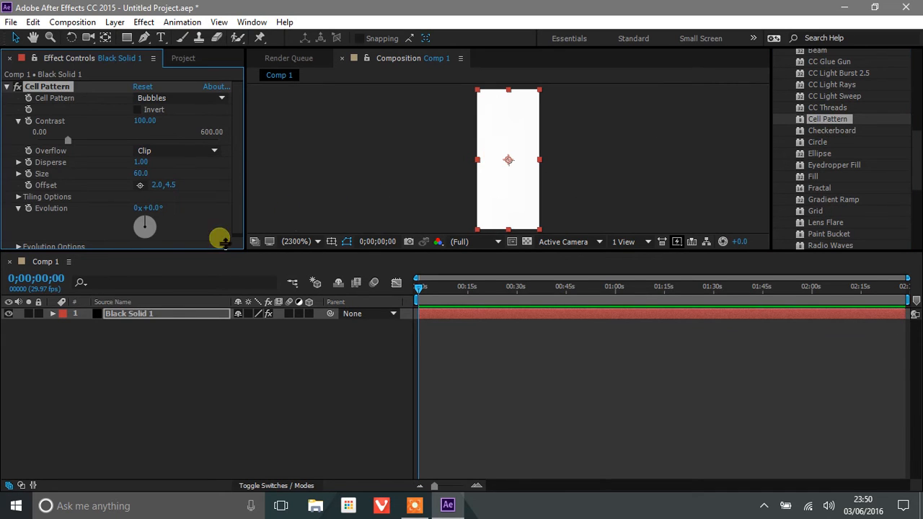
Set the Cell Pattern effect's pattern type to Crystals HQ
{"action": "left_click_drag", "start_coordinate": [236, 175], "coordinate": [244, 120]}
{"action": "left_click", "coordinate": [182, 98]}
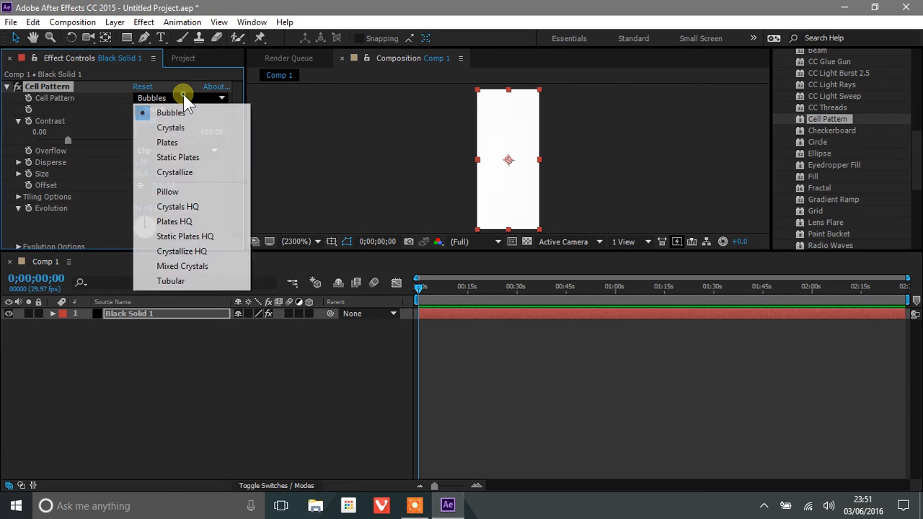
{"action": "left_click", "coordinate": [298, 124]}
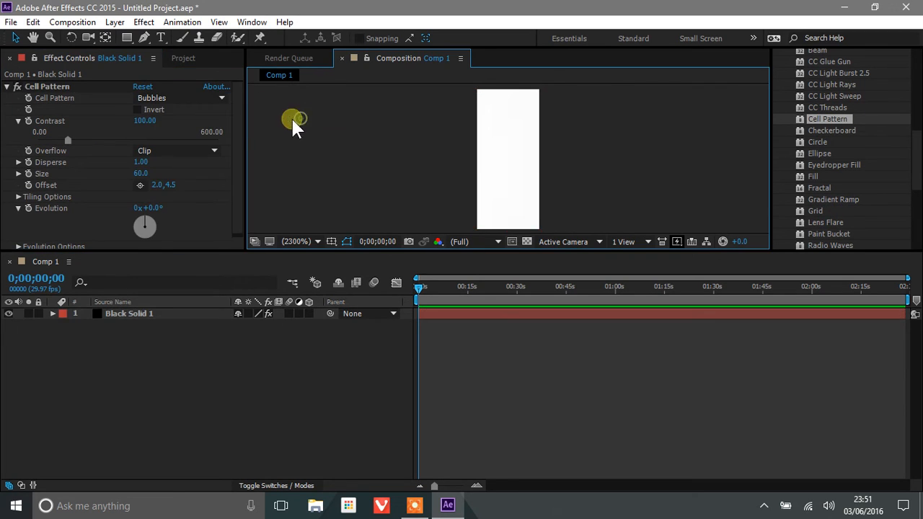
{"action": "left_click", "coordinate": [170, 99]}
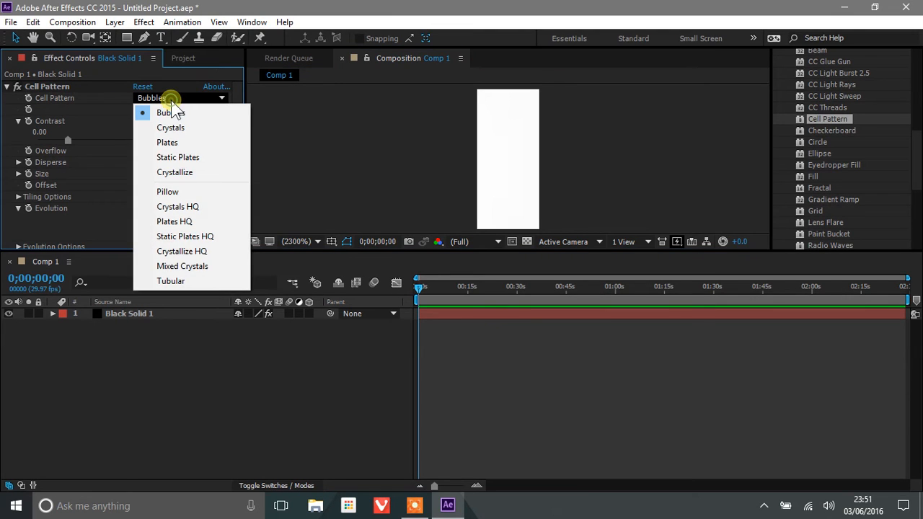
{"action": "left_click", "coordinate": [204, 215]}
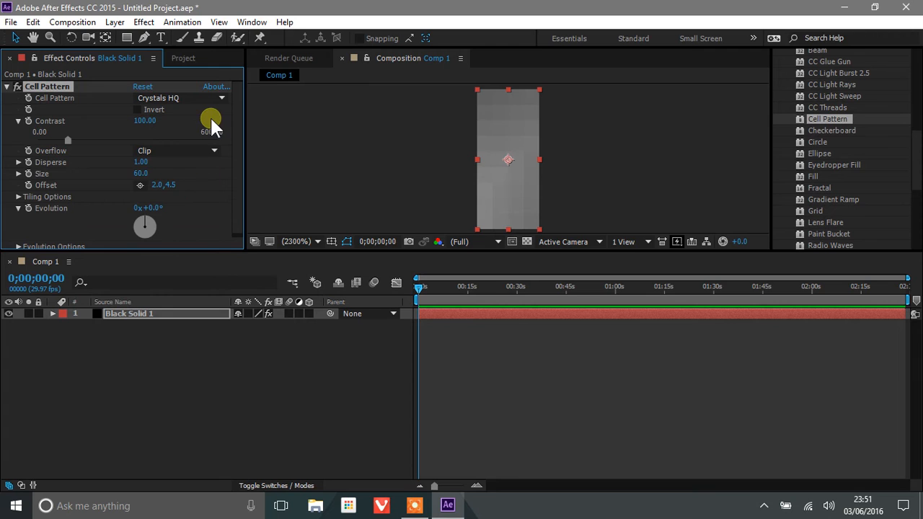
Try the Plates HQ and Crystallize HQ patterns while the preview plays, switch back to Crystals HQ and stop playback
{"action": "key", "text": "space"}
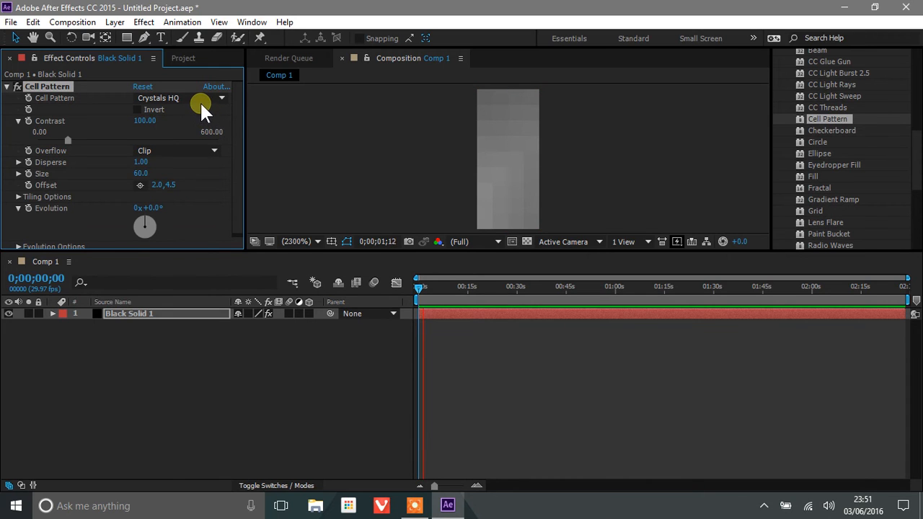
{"action": "left_click", "coordinate": [201, 100]}
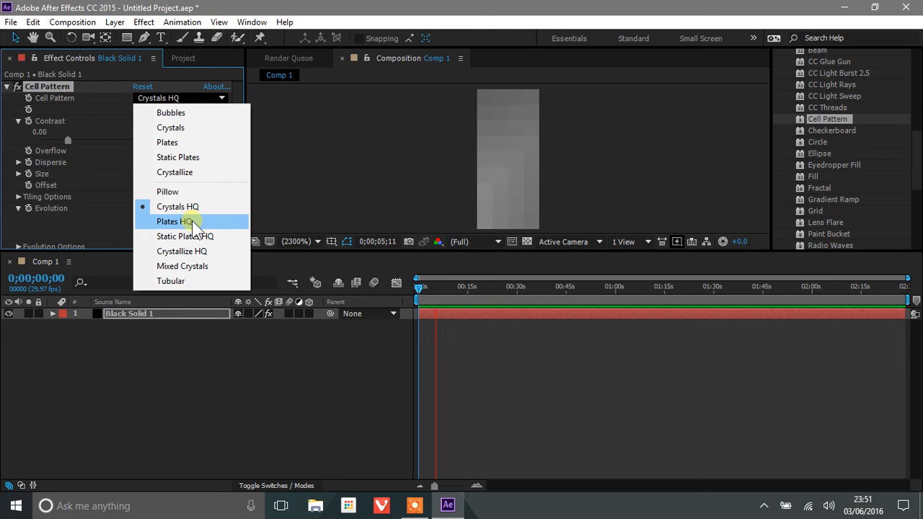
{"action": "left_click", "coordinate": [192, 223]}
{"action": "left_click", "coordinate": [196, 100]}
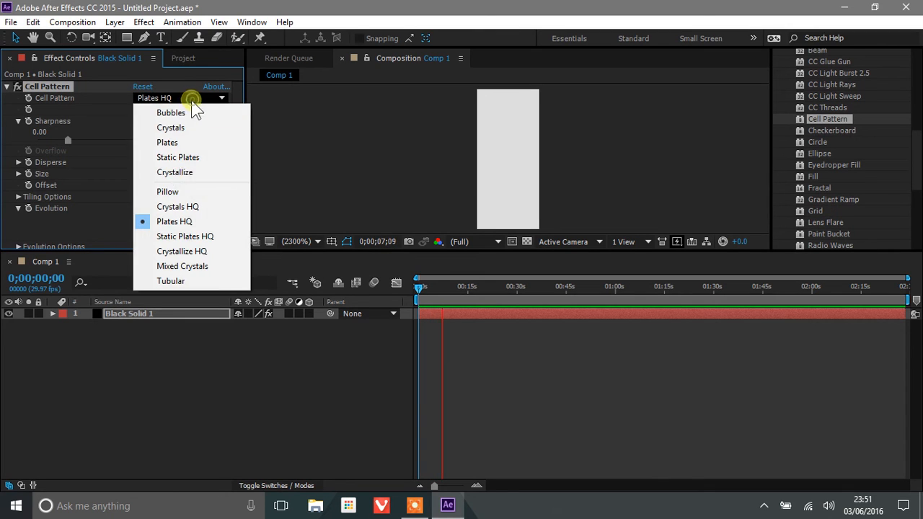
{"action": "left_click", "coordinate": [183, 254]}
{"action": "left_click", "coordinate": [195, 99]}
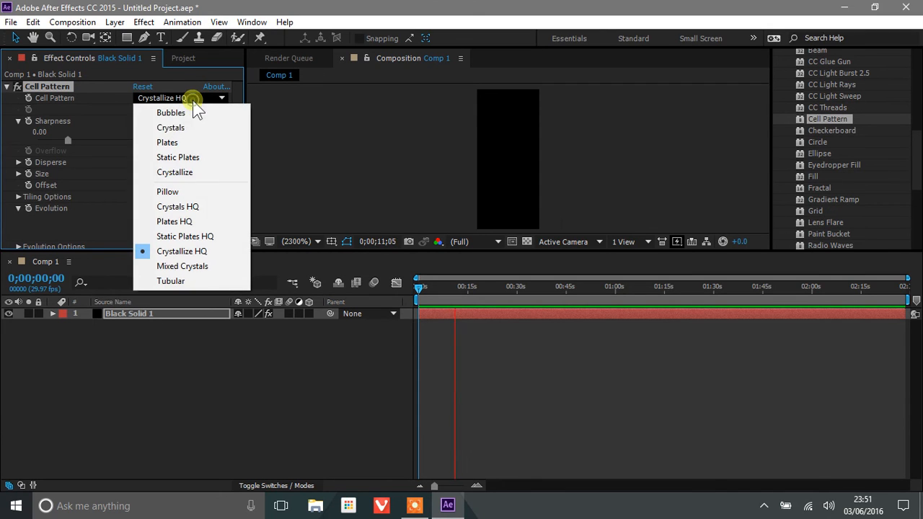
{"action": "left_click", "coordinate": [192, 212]}
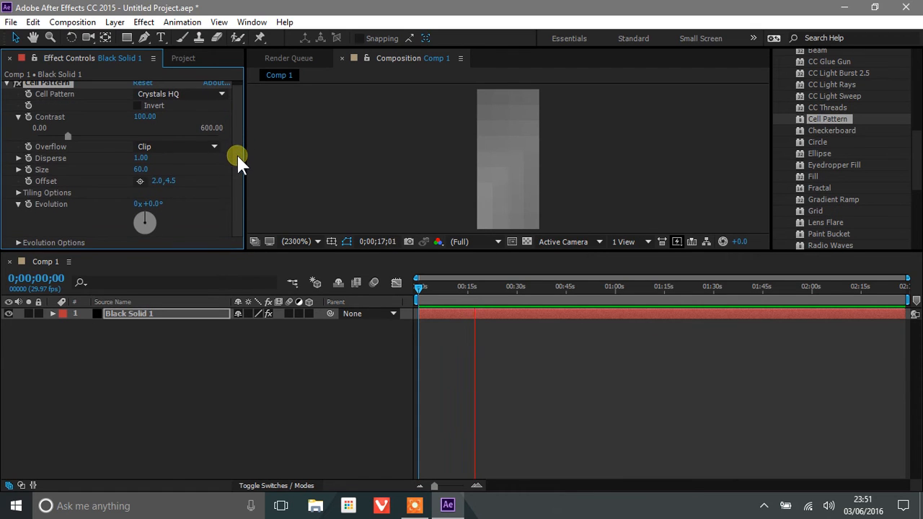
{"action": "key", "text": "space"}
{"action": "key", "text": "space"}
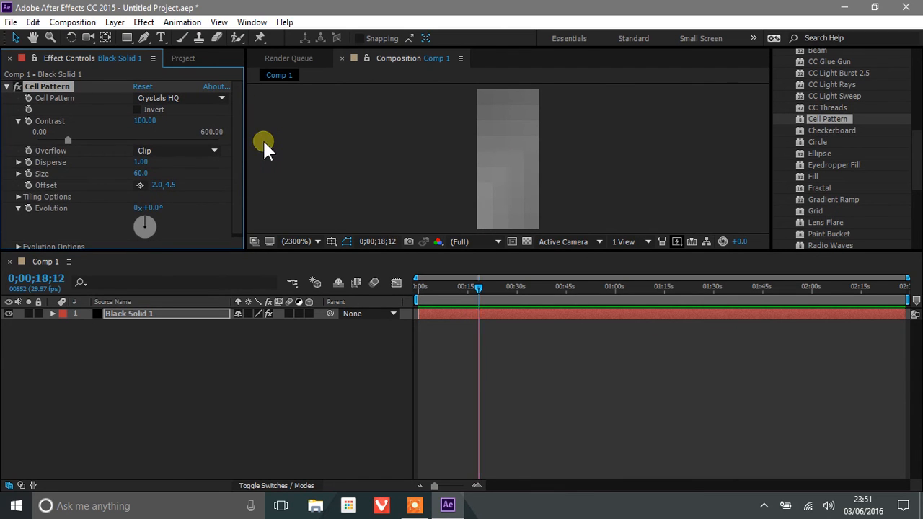
{"action": "key", "text": "space"}
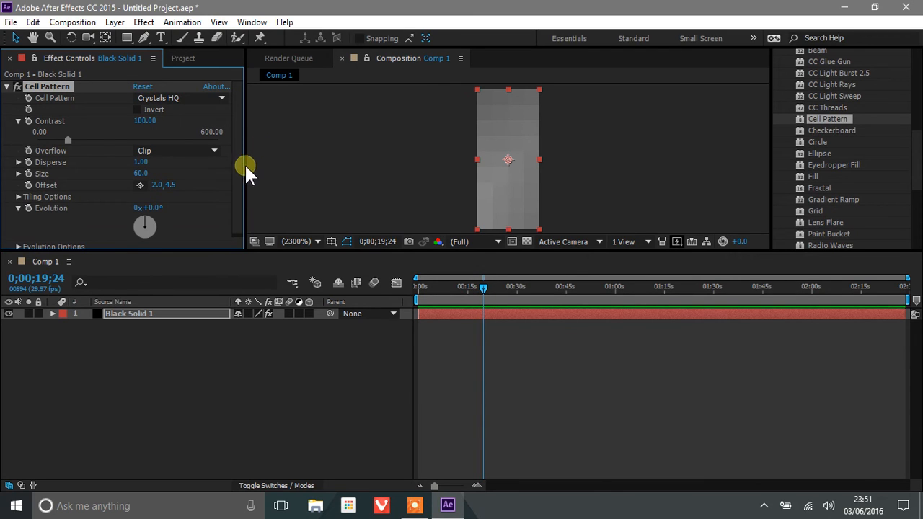
Return the playhead to the first frame of the composition
{"action": "scroll", "coordinate": [241, 175], "scroll_direction": "down", "scroll_amount": 1}
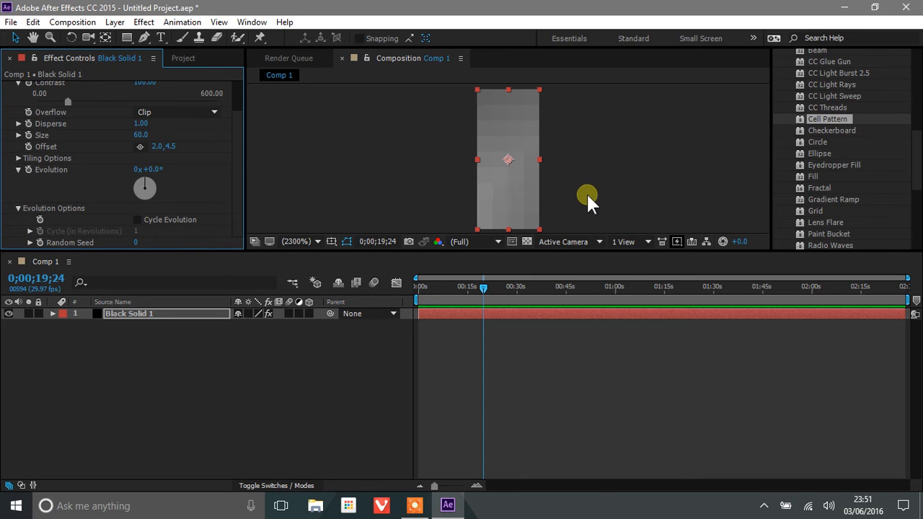
{"action": "scroll", "coordinate": [900, 121], "scroll_direction": "up", "scroll_amount": 5}
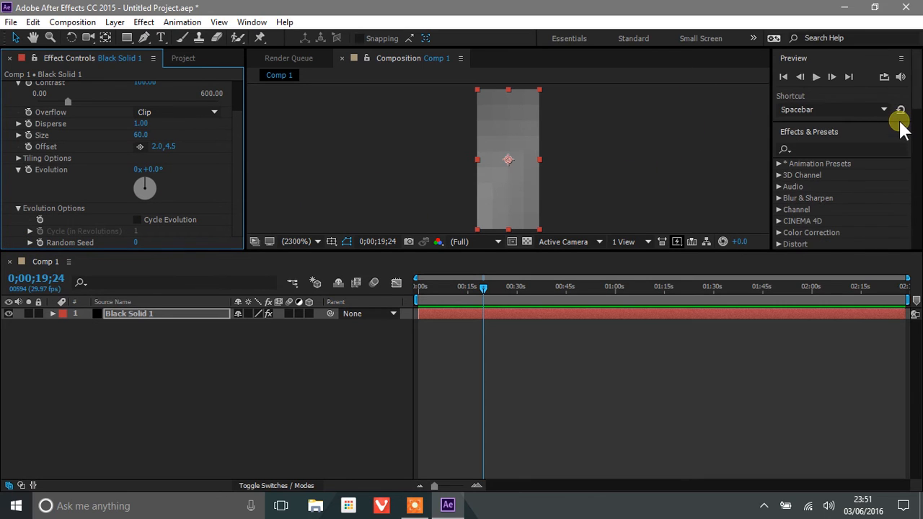
{"action": "left_click", "coordinate": [784, 76]}
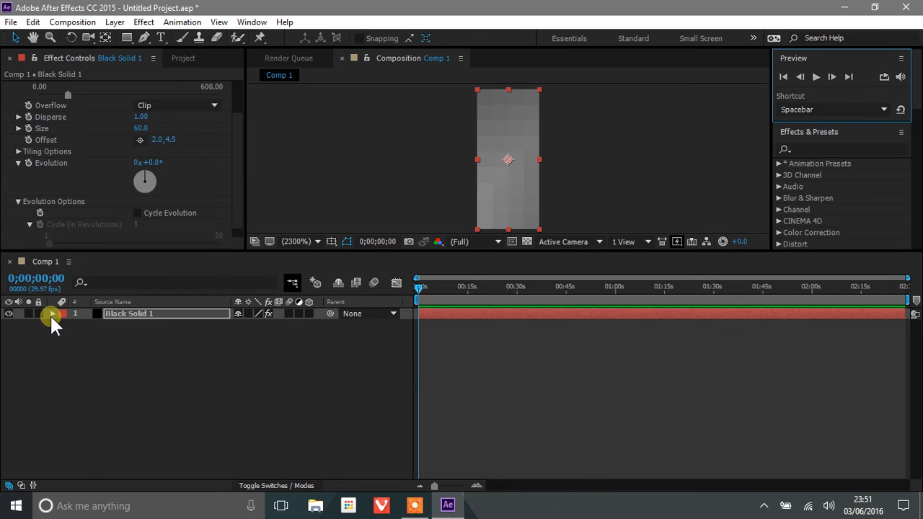
Expand the black solid's Cell Pattern properties and start keyframing Evolution at the first frame
{"action": "left_click", "coordinate": [52, 313]}
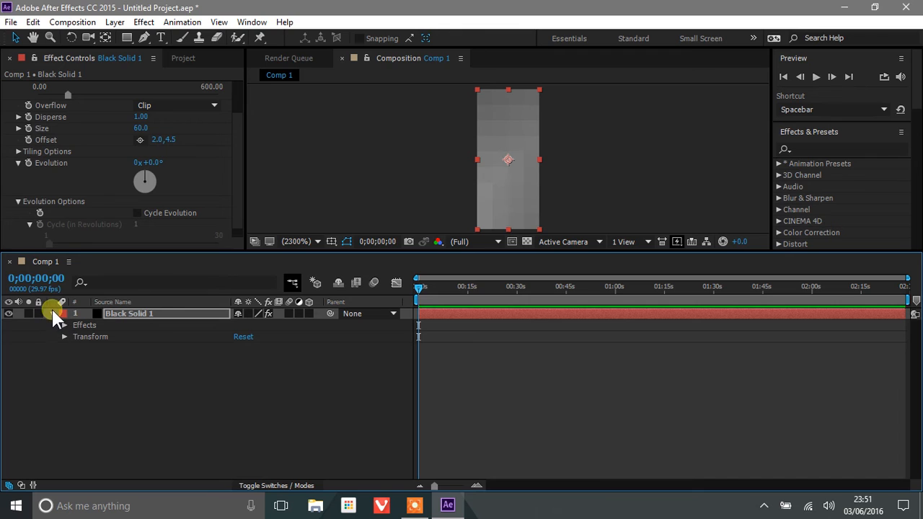
{"action": "left_click", "coordinate": [64, 326]}
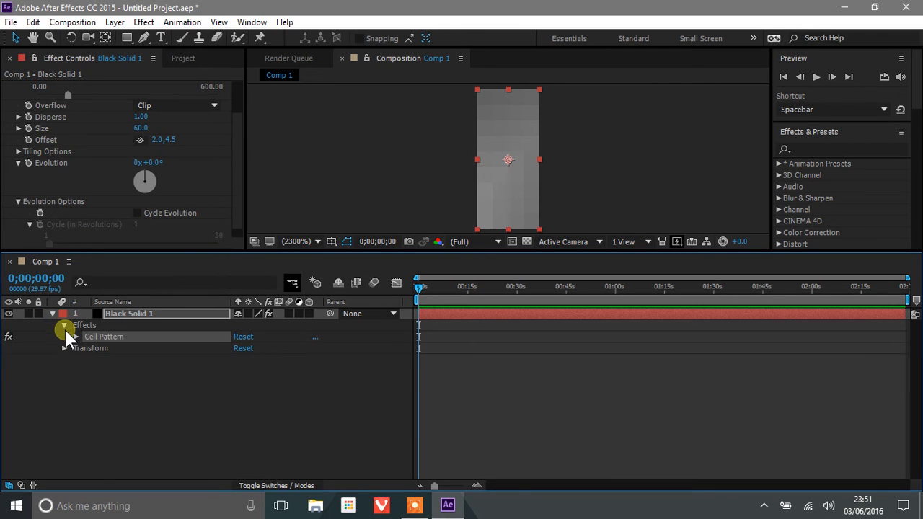
{"action": "left_click", "coordinate": [76, 337]}
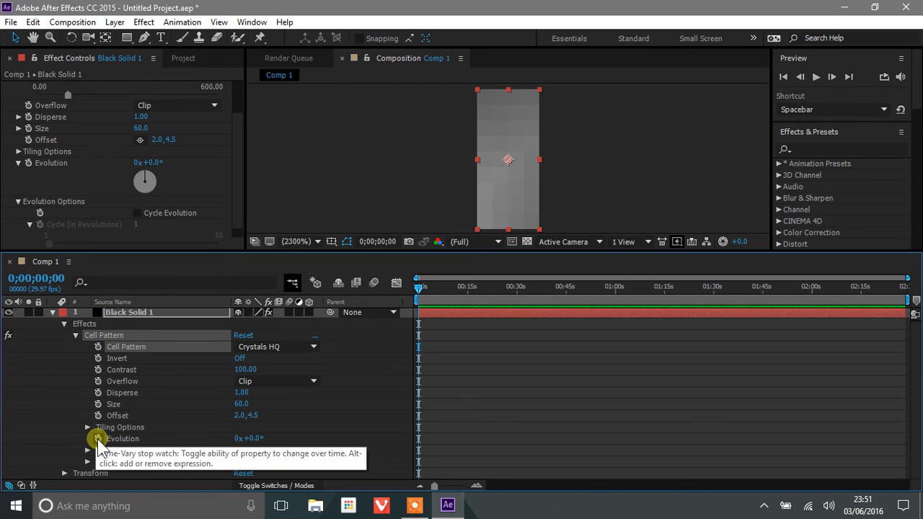
{"action": "left_click", "coordinate": [98, 439]}
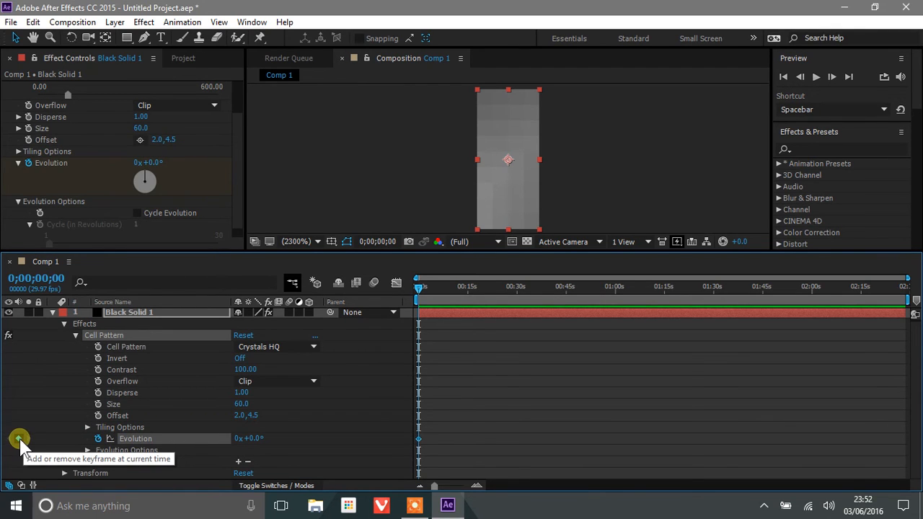
Add an Evolution keyframe at the composition's last frame and set it to 10 revolutions
{"action": "left_click", "coordinate": [848, 76]}
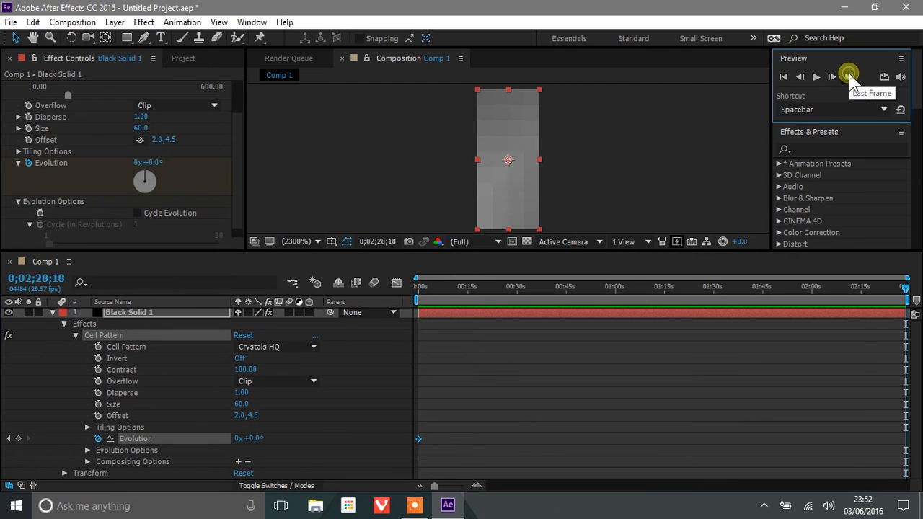
{"action": "left_click", "coordinate": [18, 439]}
{"action": "left_click", "coordinate": [905, 440]}
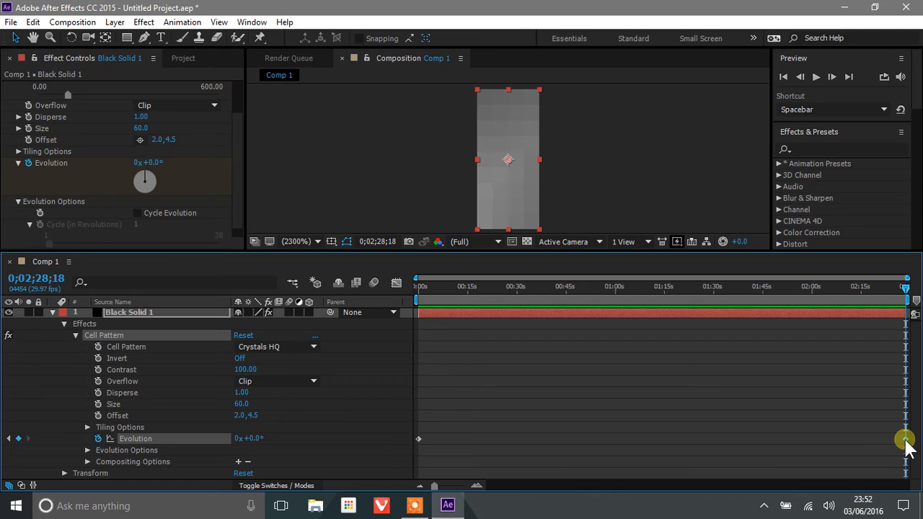
{"action": "double_click", "coordinate": [906, 440]}
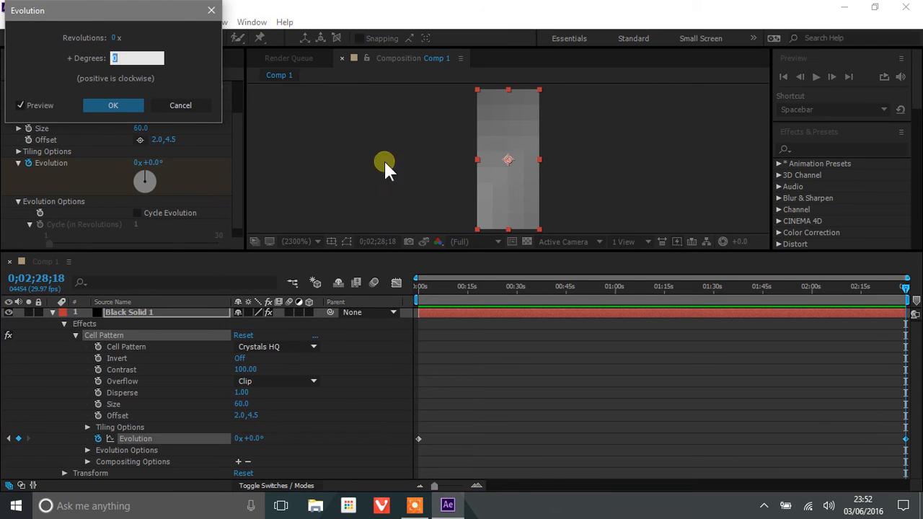
{"action": "left_click", "coordinate": [116, 38]}
{"action": "type", "text": "10"}
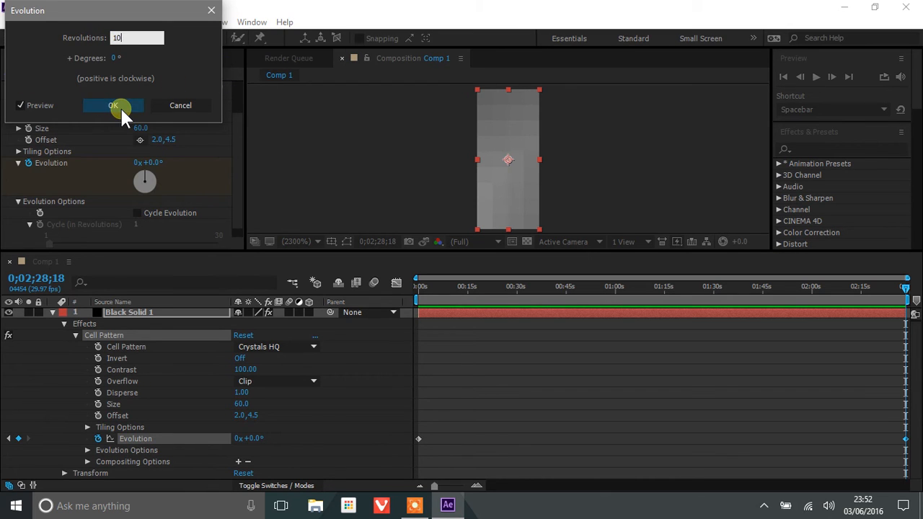
{"action": "left_click", "coordinate": [113, 106]}
Preview the evolving pattern from the first frame and scrub through the timeline to check its movement
{"action": "left_click", "coordinate": [783, 76]}
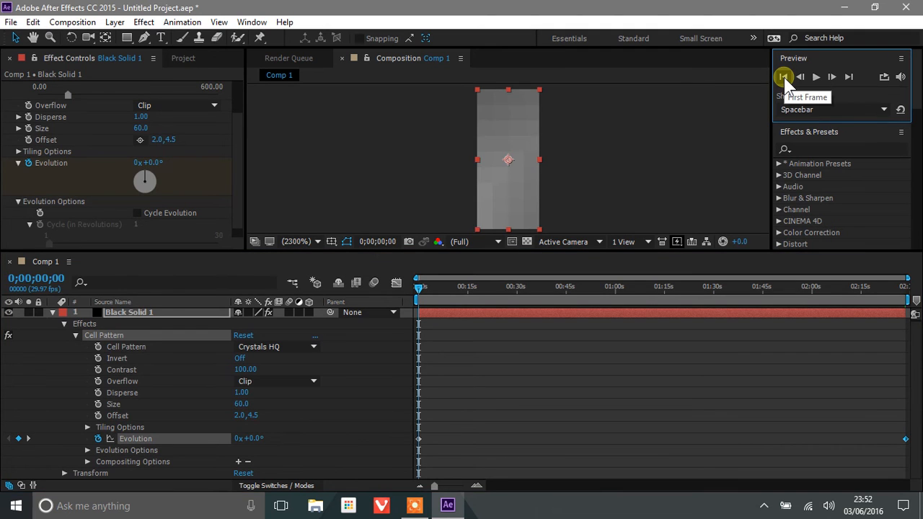
{"action": "key", "text": "space"}
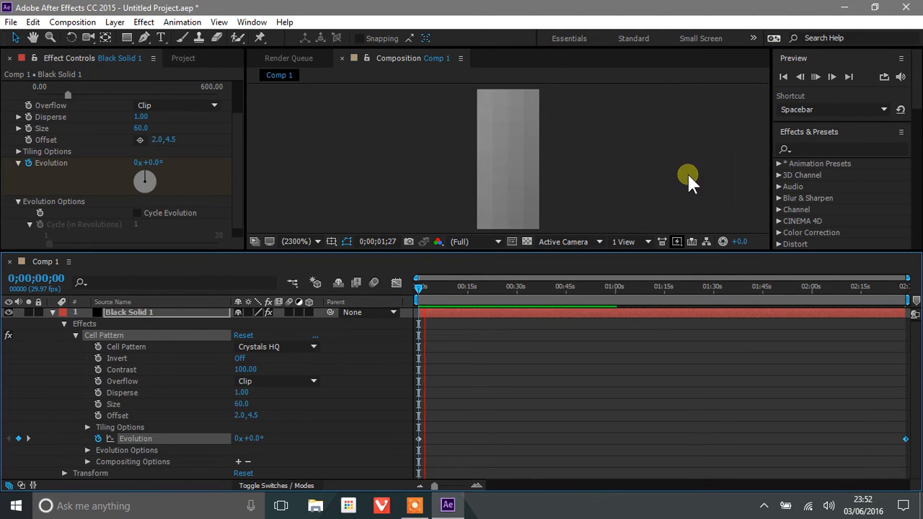
{"action": "left_click_drag", "start_coordinate": [475, 299], "coordinate": [706, 308]}
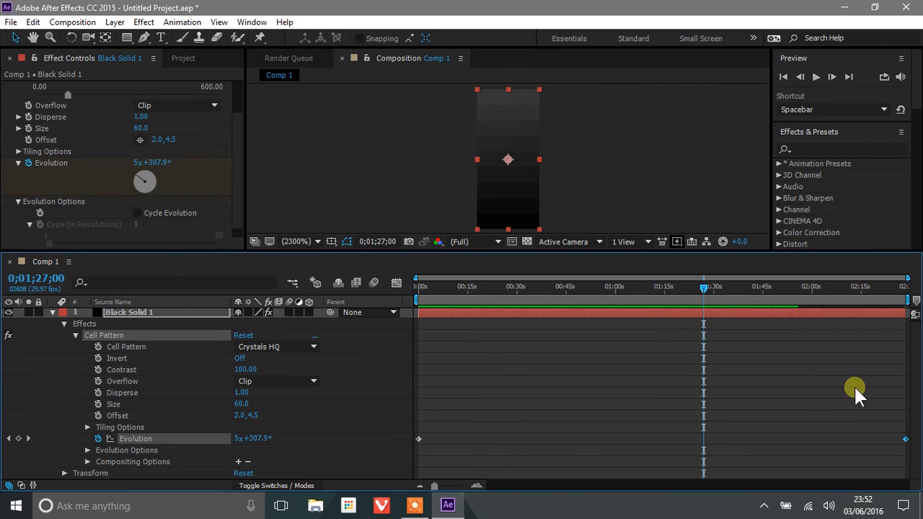
{"action": "left_click", "coordinate": [785, 75]}
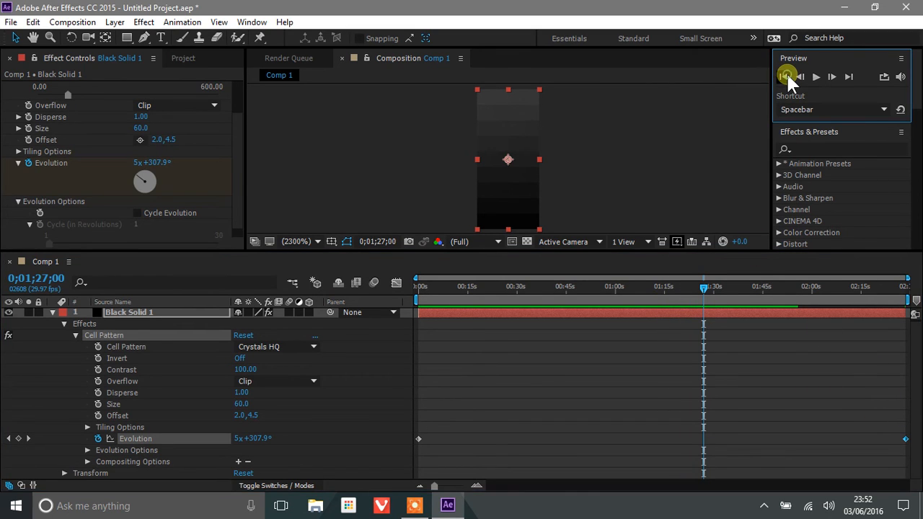
Move the 10-revolution Evolution keyframe from the end of the composition to just past the 01:15 mark
{"action": "left_click", "coordinate": [848, 76]}
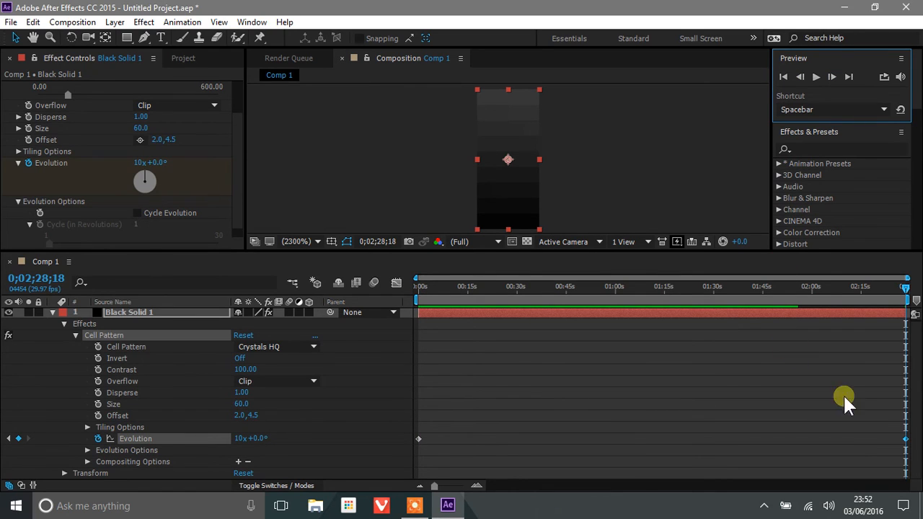
{"action": "left_click_drag", "start_coordinate": [905, 440], "coordinate": [730, 432]}
{"action": "left_click_drag", "start_coordinate": [658, 437], "coordinate": [670, 438]}
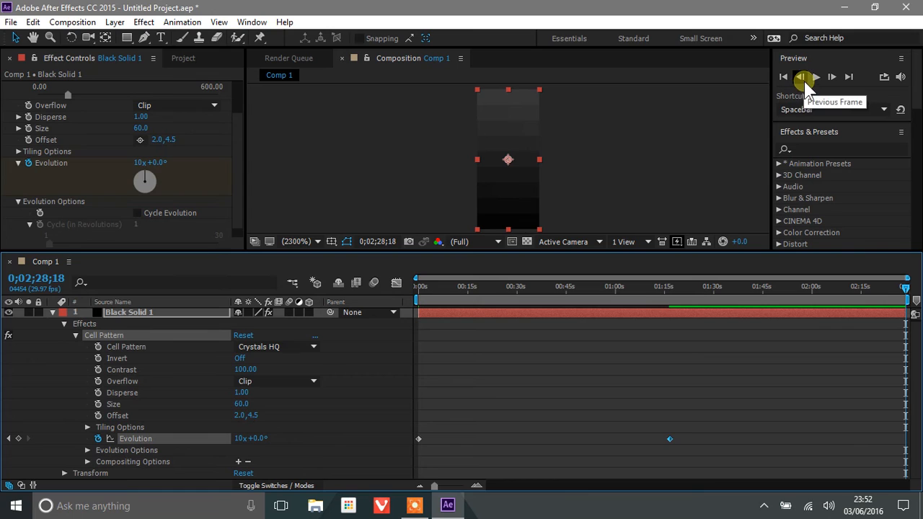
Add another Evolution keyframe at the last frame and set it to 0 revolutions
{"action": "left_click", "coordinate": [852, 75]}
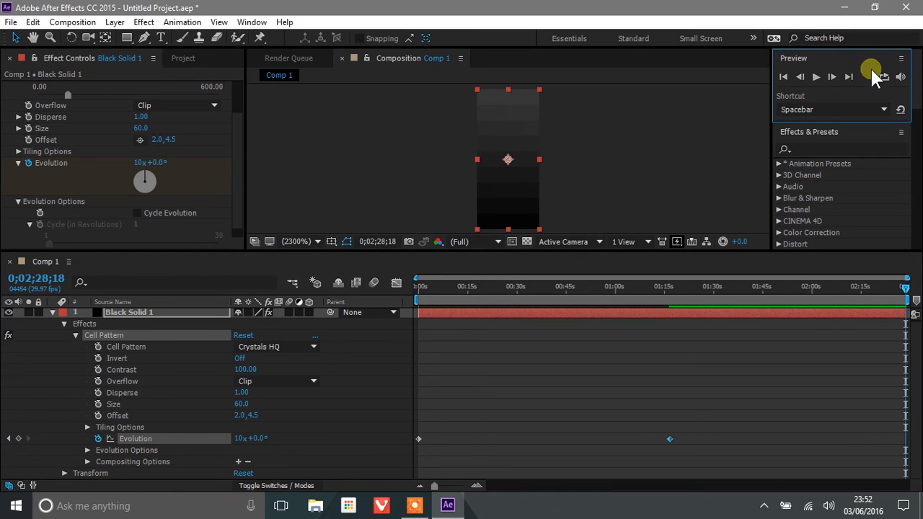
{"action": "left_click", "coordinate": [20, 438]}
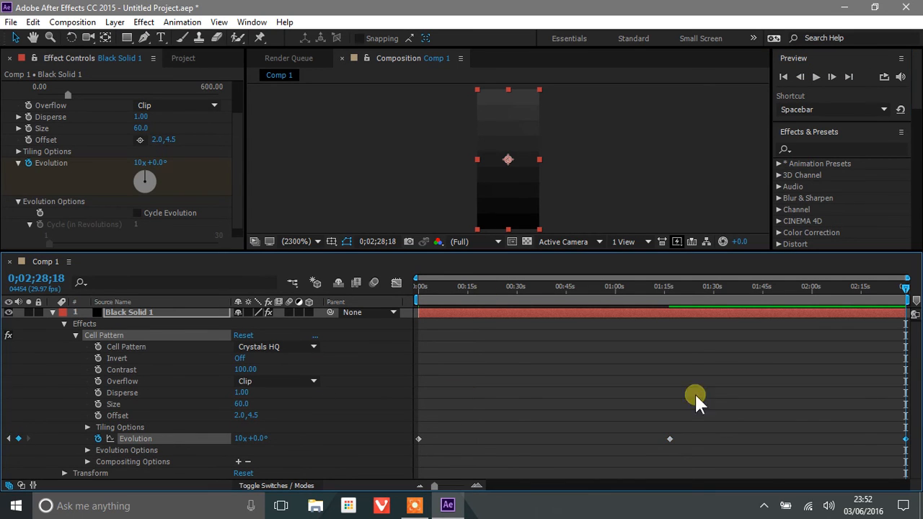
{"action": "double_click", "coordinate": [905, 438]}
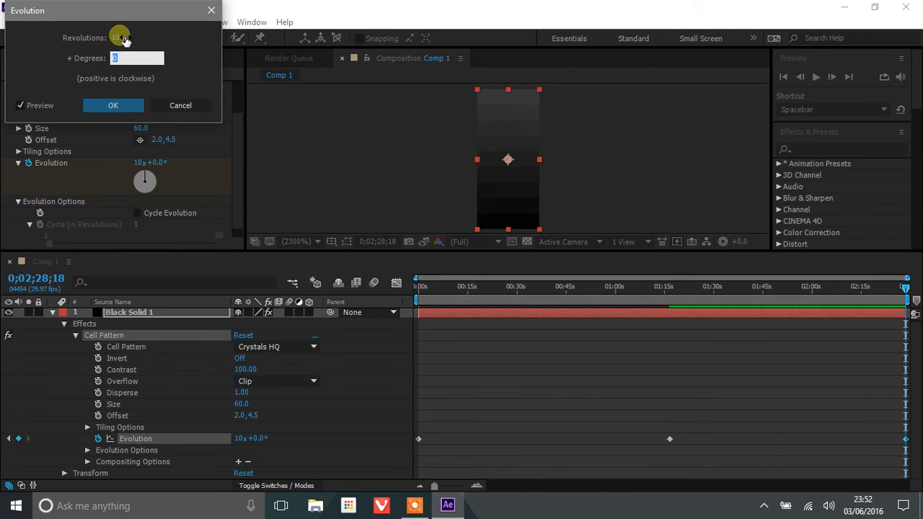
{"action": "left_click", "coordinate": [116, 38]}
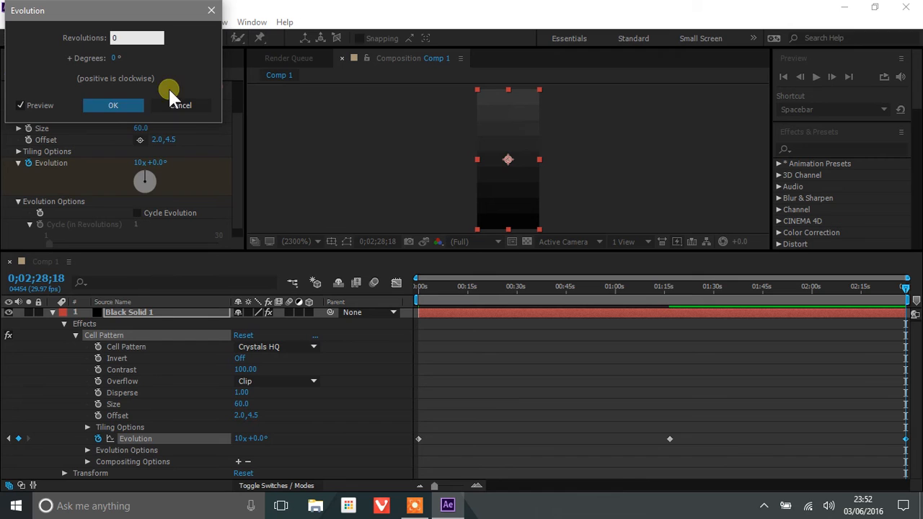
{"action": "left_click", "coordinate": [122, 106]}
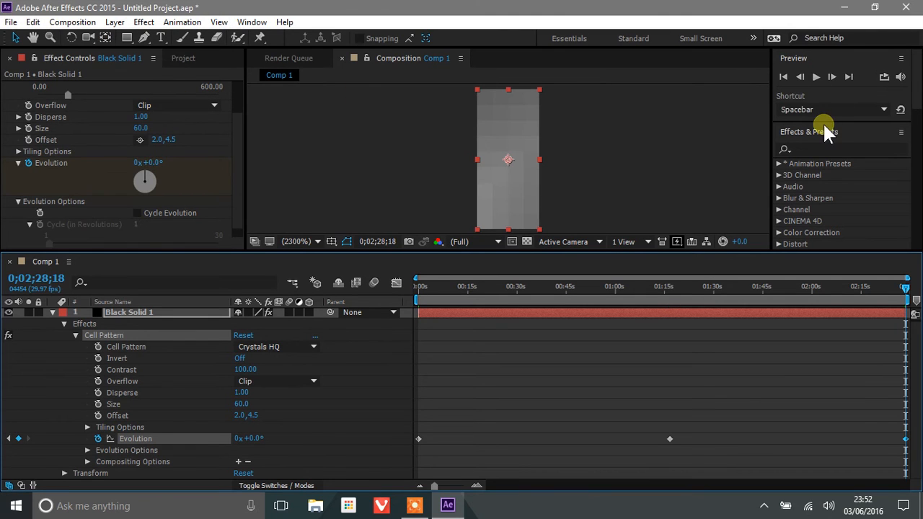
Compare the composition's first and last frames for a matching loop, and briefly preview the animation from the start
{"action": "left_click", "coordinate": [777, 78]}
{"action": "left_click", "coordinate": [783, 76]}
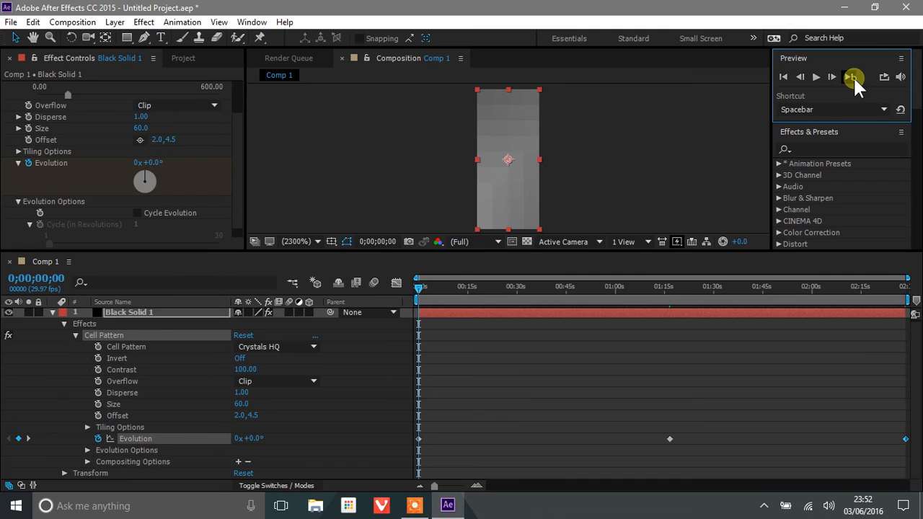
{"action": "left_click", "coordinate": [853, 76]}
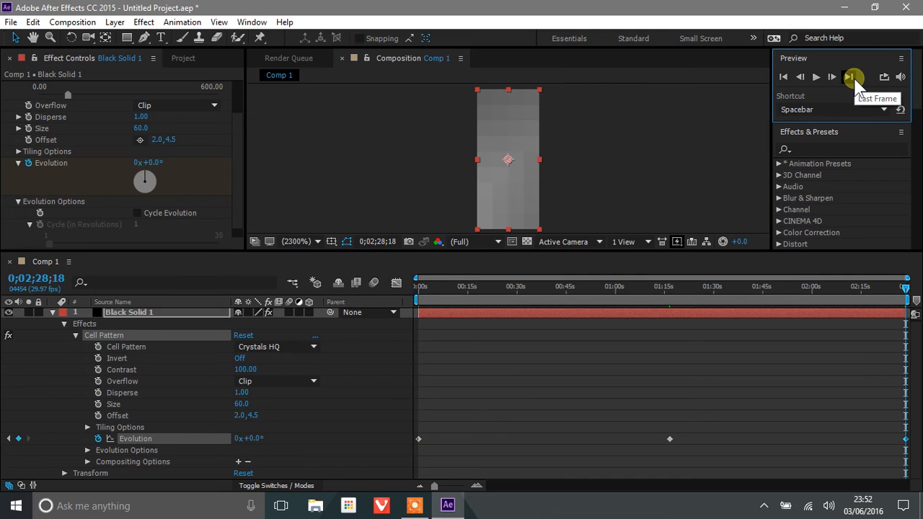
{"action": "left_click", "coordinate": [782, 78]}
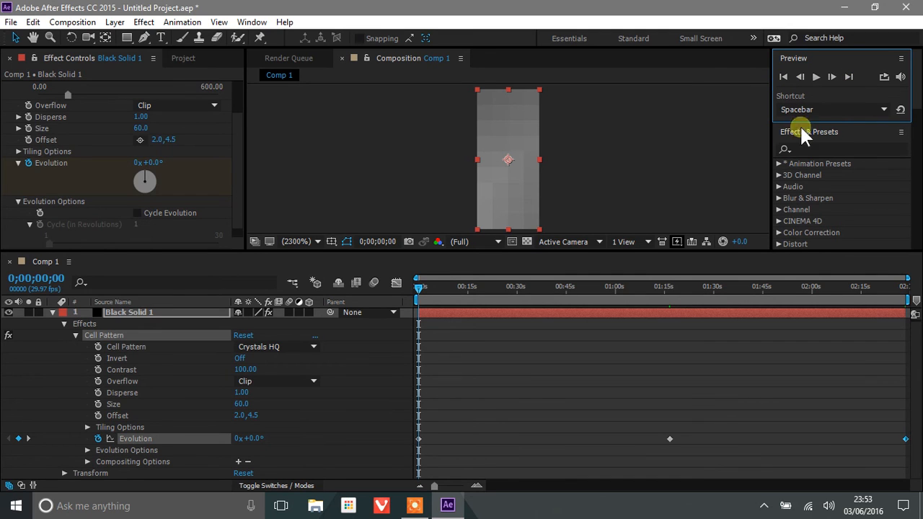
{"action": "left_click", "coordinate": [815, 76]}
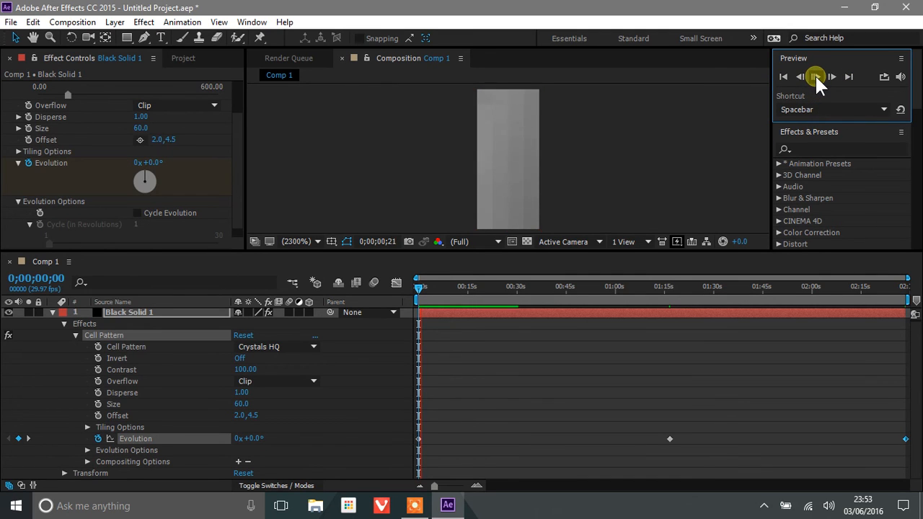
{"action": "left_click", "coordinate": [815, 76]}
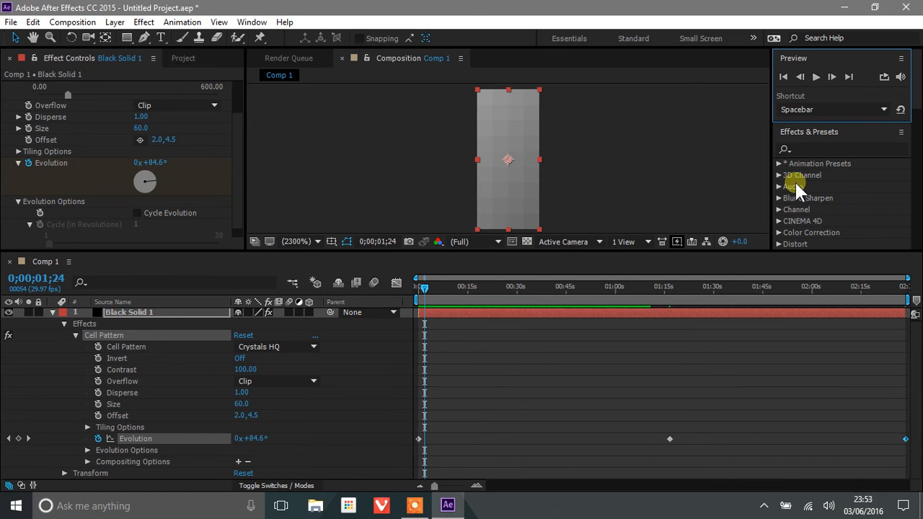
Apply the Colorama effect from the Color Correction category to the black solid
{"action": "left_click", "coordinate": [778, 232]}
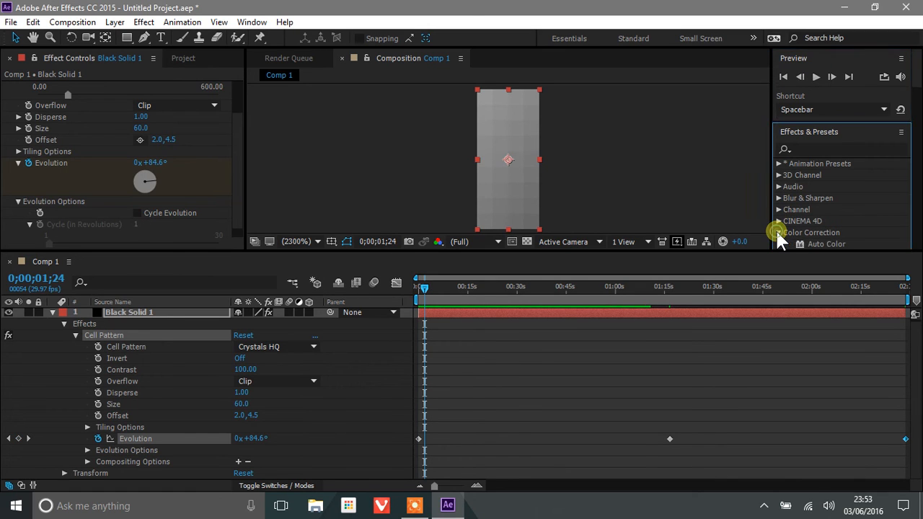
{"action": "scroll", "coordinate": [810, 219], "scroll_direction": "down", "scroll_amount": 5}
{"action": "scroll", "coordinate": [811, 219], "scroll_direction": "down", "scroll_amount": 5}
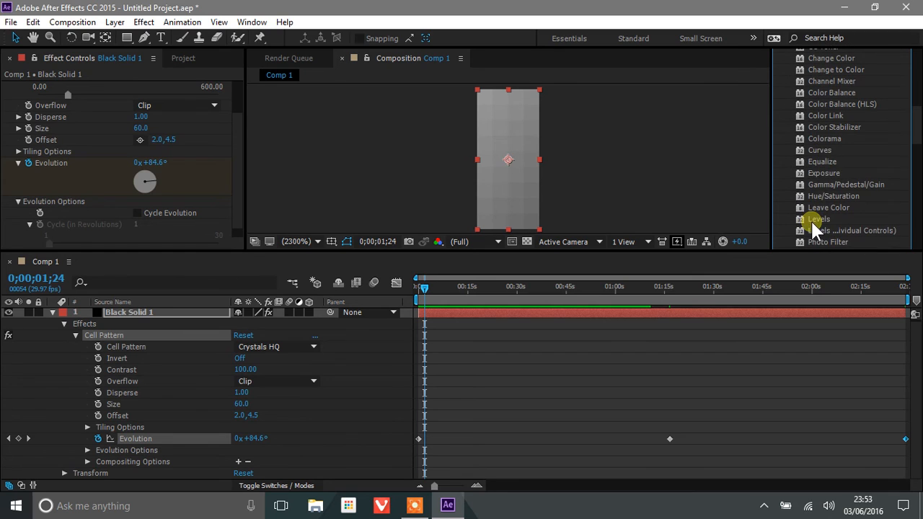
{"action": "left_click_drag", "start_coordinate": [820, 139], "coordinate": [514, 157]}
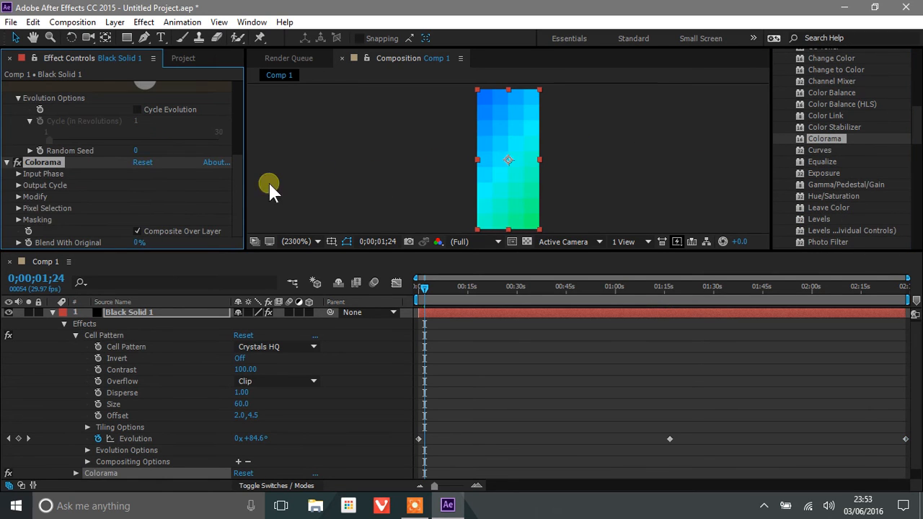
Set the preset palette of Colorama's output cycle to Hue Cycle
{"action": "left_click", "coordinate": [17, 185]}
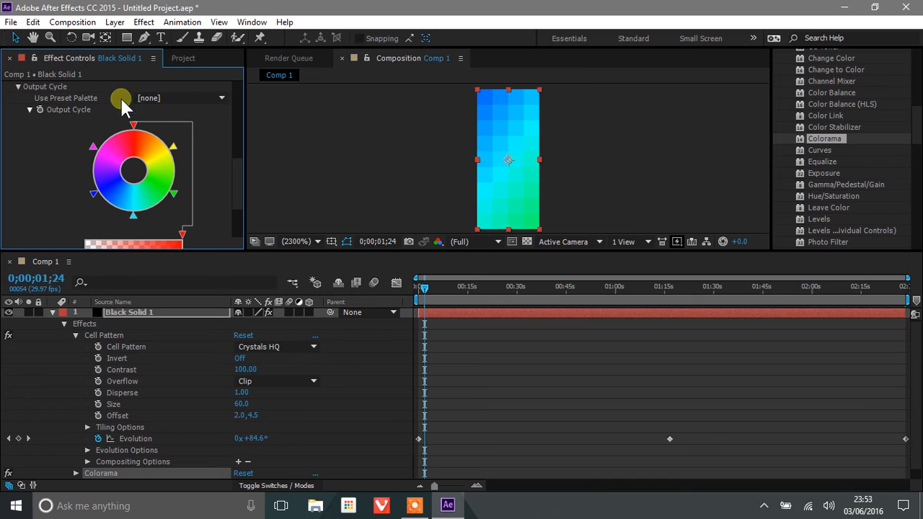
{"action": "left_click", "coordinate": [167, 98]}
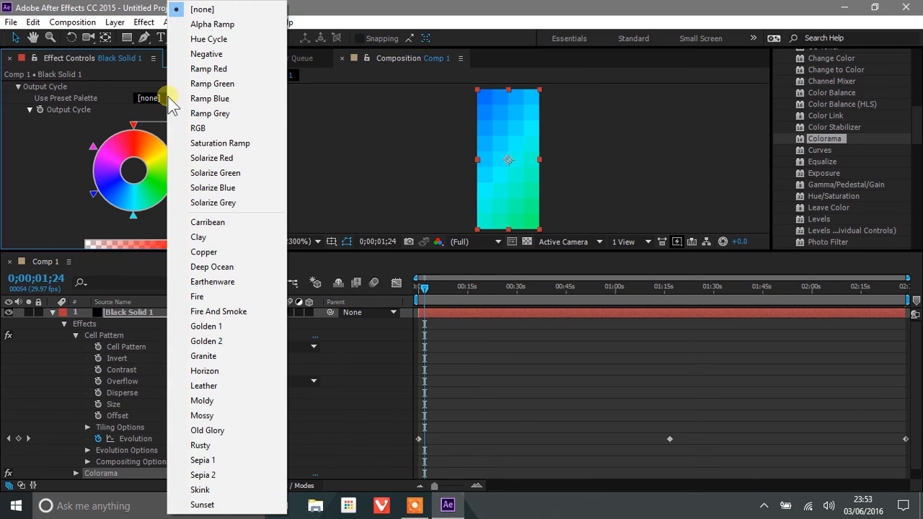
{"action": "left_click", "coordinate": [220, 130]}
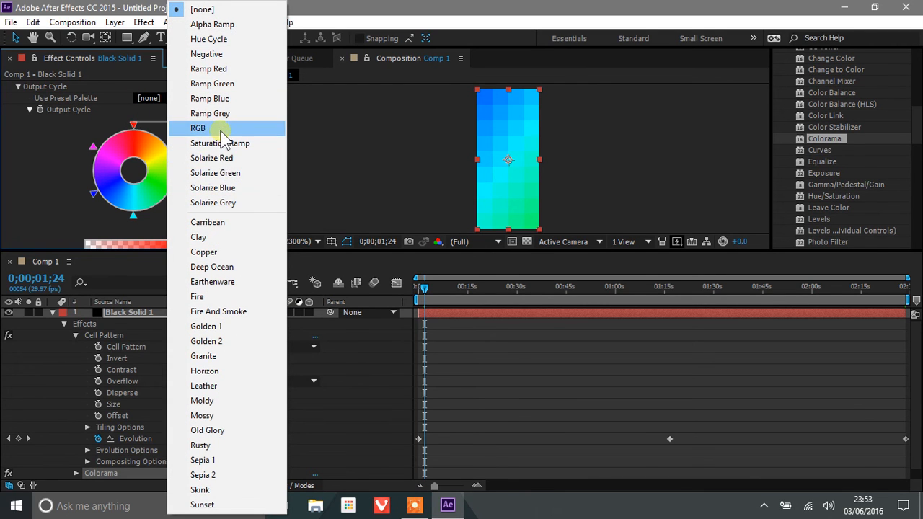
{"action": "left_click", "coordinate": [219, 38]}
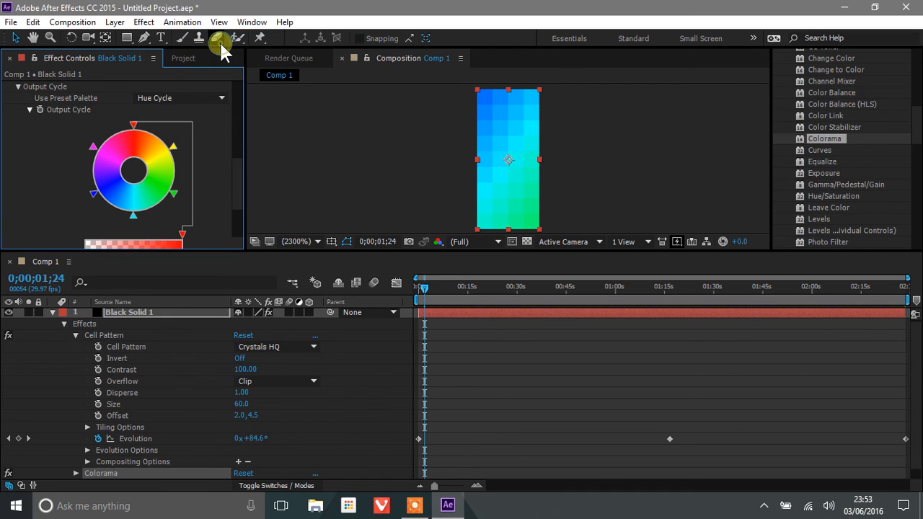
Preview the coloured animation from the first frame, scrub through to the end, and return to the start
{"action": "scroll", "coordinate": [804, 123], "scroll_direction": "up", "scroll_amount": 5}
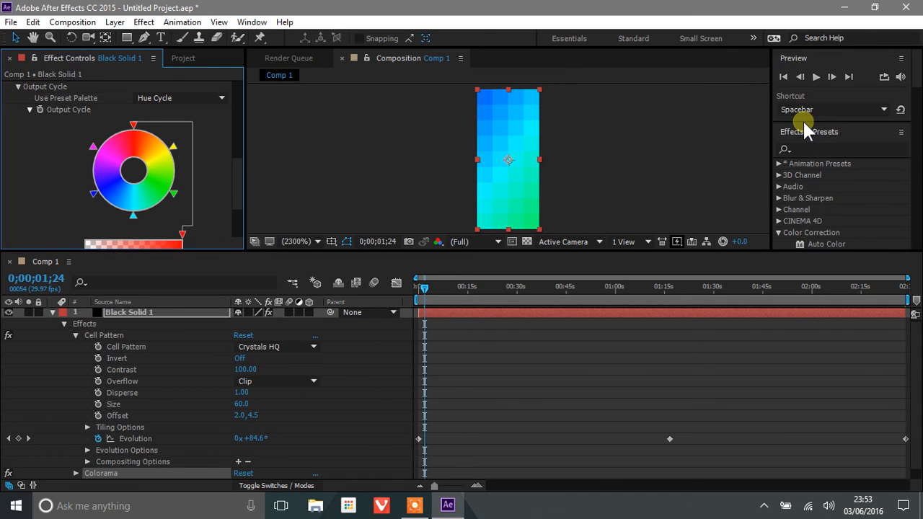
{"action": "left_click", "coordinate": [783, 77]}
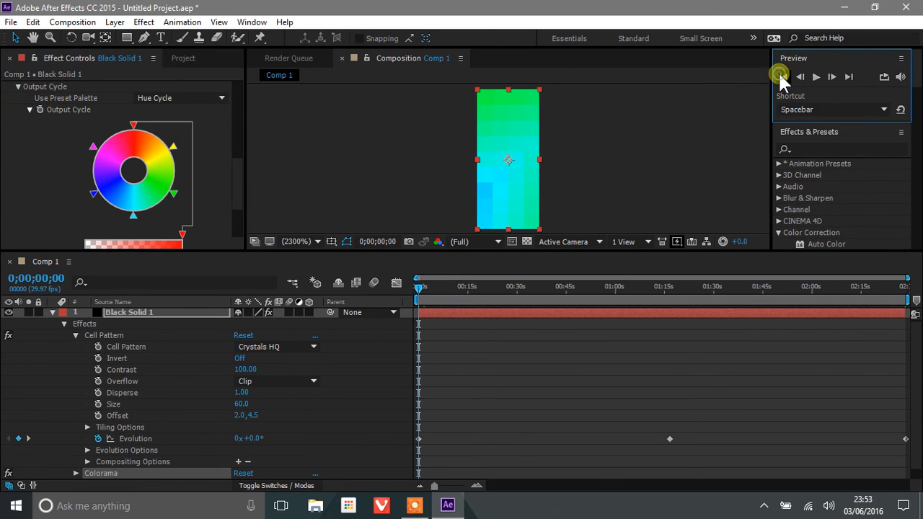
{"action": "left_click", "coordinate": [815, 77]}
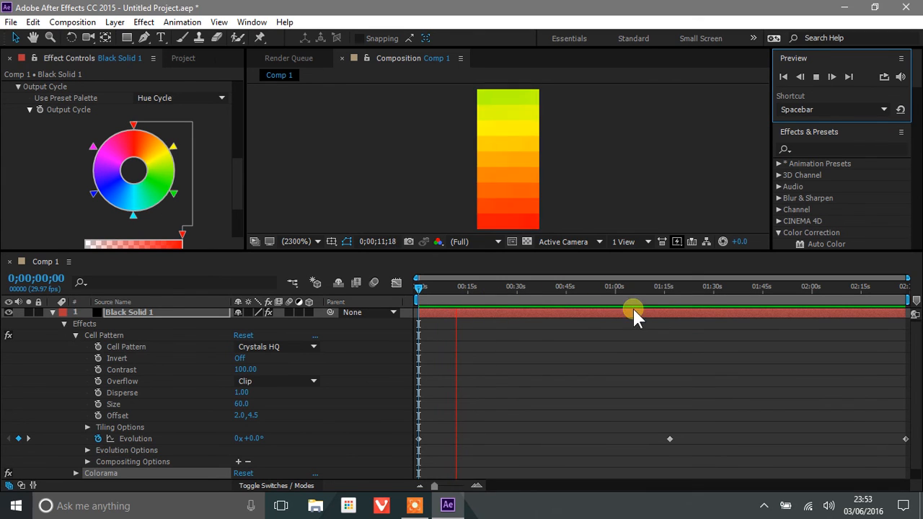
{"action": "left_click_drag", "start_coordinate": [495, 302], "coordinate": [920, 334]}
{"action": "left_click", "coordinate": [785, 75]}
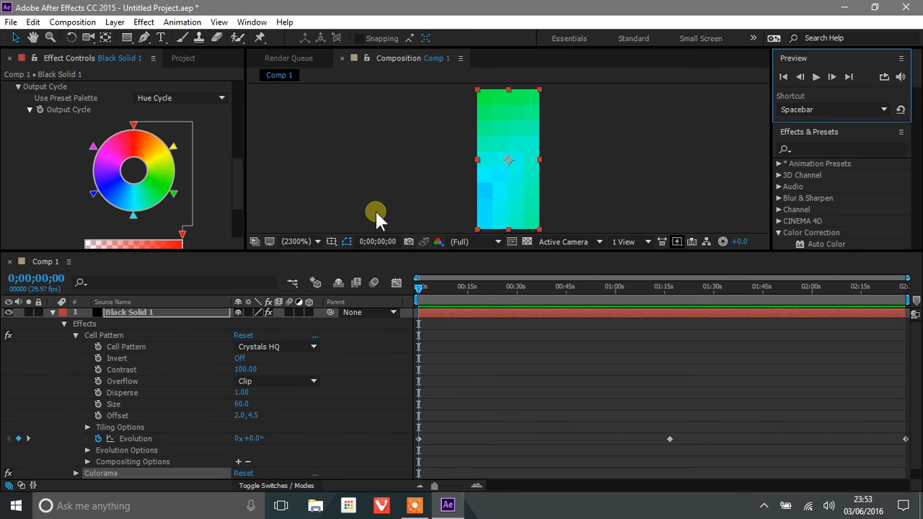
Set the middle Evolution keyframe of the Cell Pattern effect to 5 revolutions
{"action": "left_click_drag", "start_coordinate": [236, 191], "coordinate": [239, 132]}
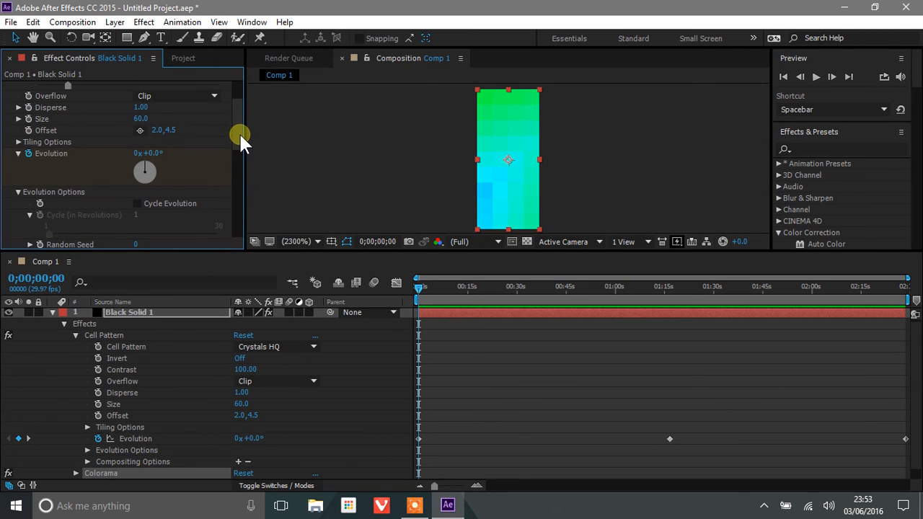
{"action": "double_click", "coordinate": [666, 437]}
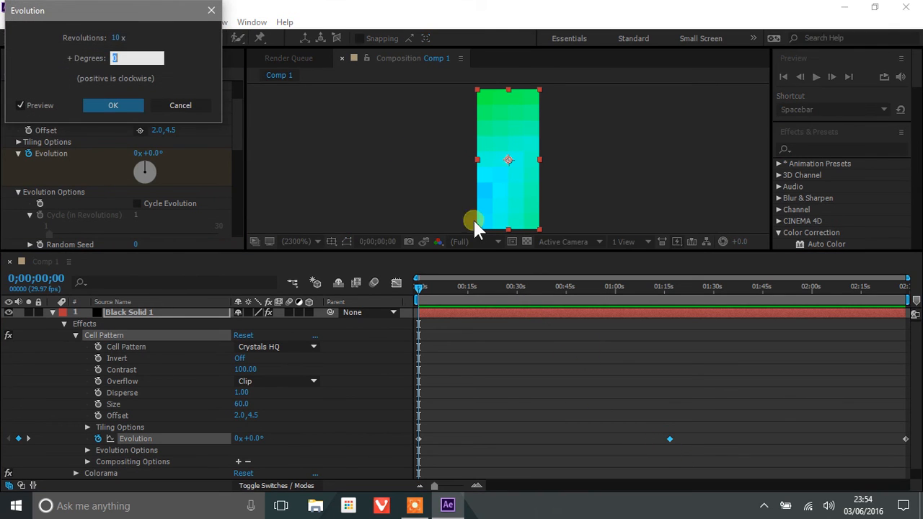
{"action": "left_click", "coordinate": [118, 37]}
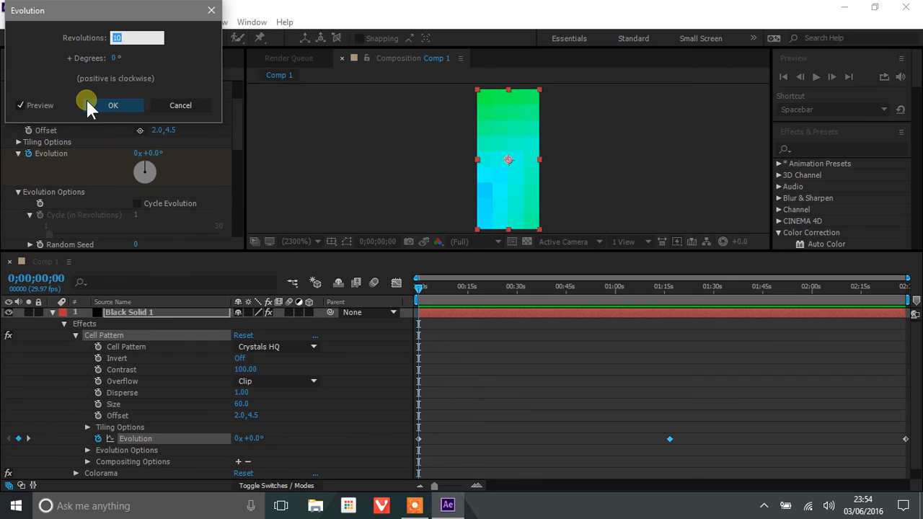
{"action": "type", "text": "5"}
{"action": "key", "text": "Return"}
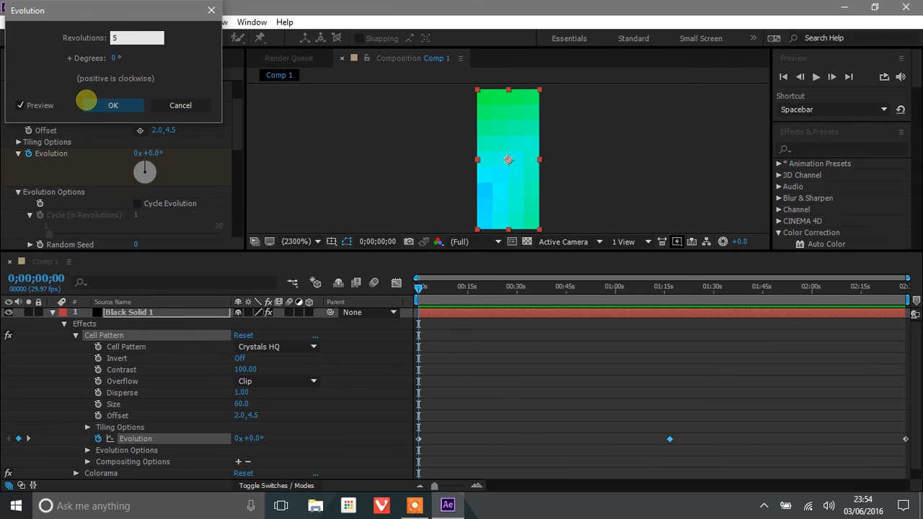
Preview the animation with the changed Evolution speed from the first frame, and scrub to about 27 seconds
{"action": "left_click", "coordinate": [782, 76]}
{"action": "key", "text": "space"}
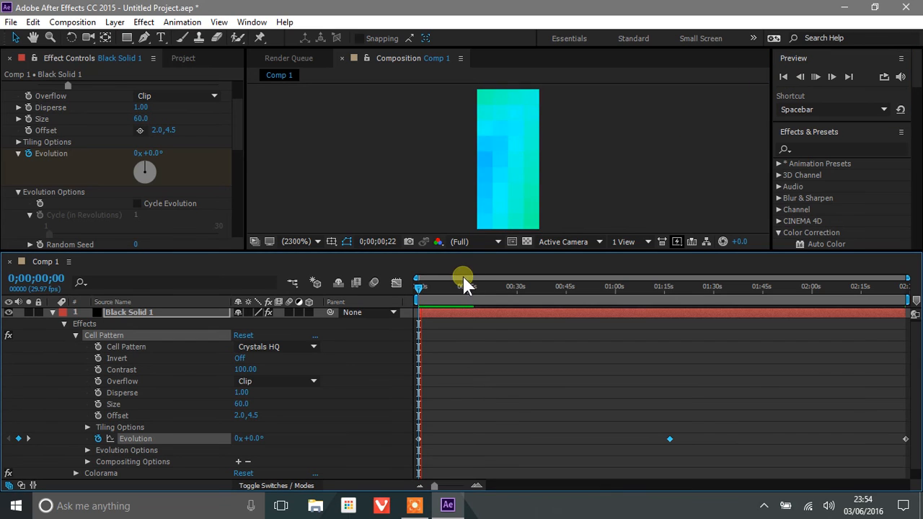
{"action": "left_click_drag", "start_coordinate": [419, 303], "coordinate": [418, 345]}
{"action": "scroll", "coordinate": [158, 177], "scroll_direction": "up", "scroll_amount": 3}
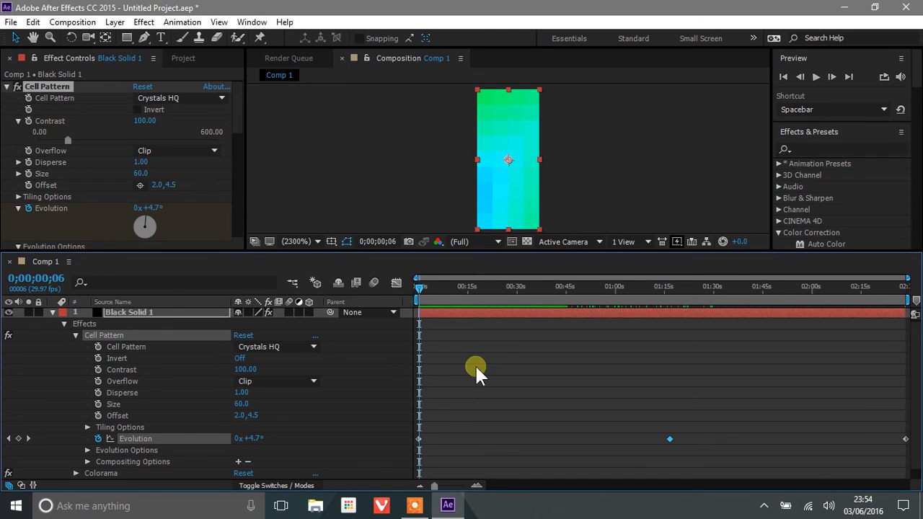
{"action": "left_click", "coordinate": [815, 77]}
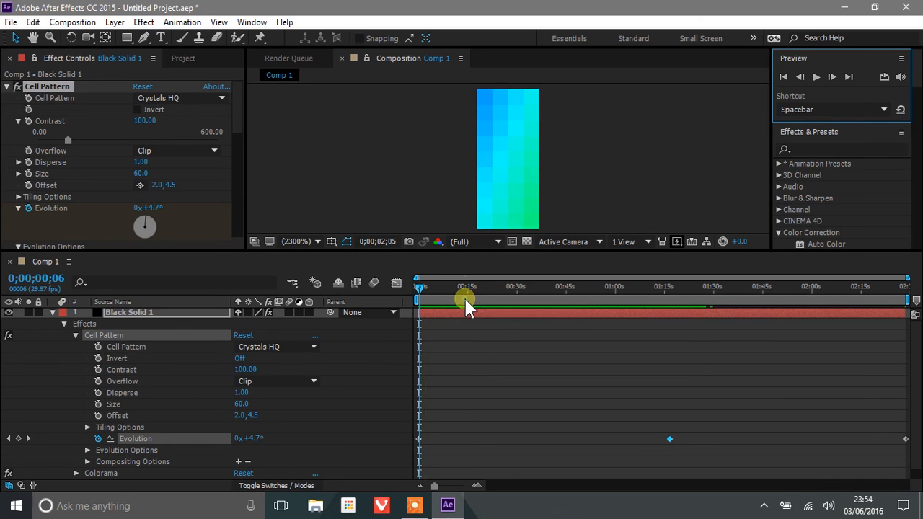
{"action": "left_click", "coordinate": [480, 307]}
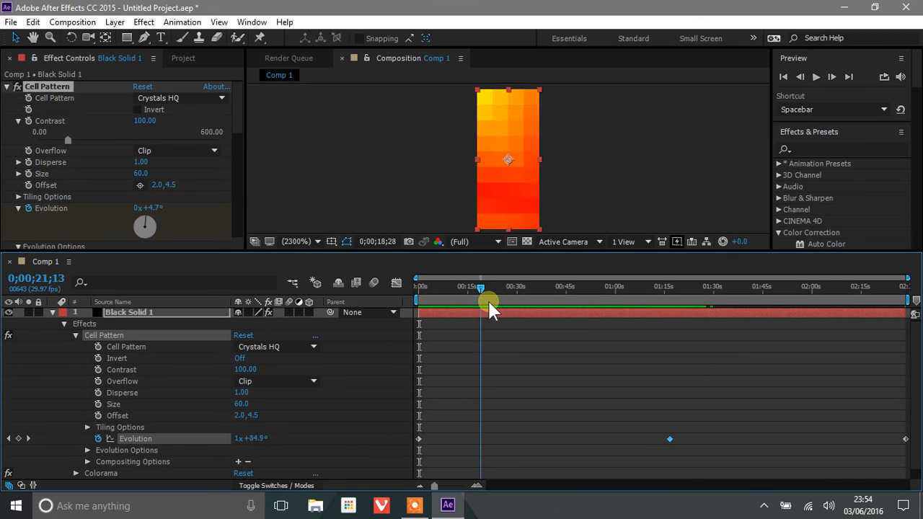
{"action": "left_click_drag", "start_coordinate": [489, 309], "coordinate": [507, 308]}
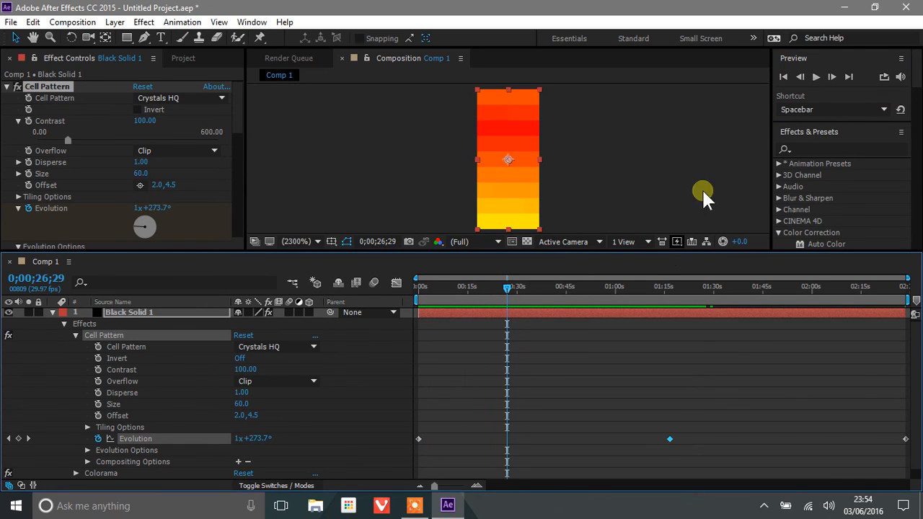
Apply the Reduce Interlace Flicker effect from the Blur & Sharpen category to the black solid
{"action": "scroll", "coordinate": [779, 198], "scroll_direction": "down", "scroll_amount": 3}
{"action": "scroll", "coordinate": [781, 199], "scroll_direction": "up", "scroll_amount": 3}
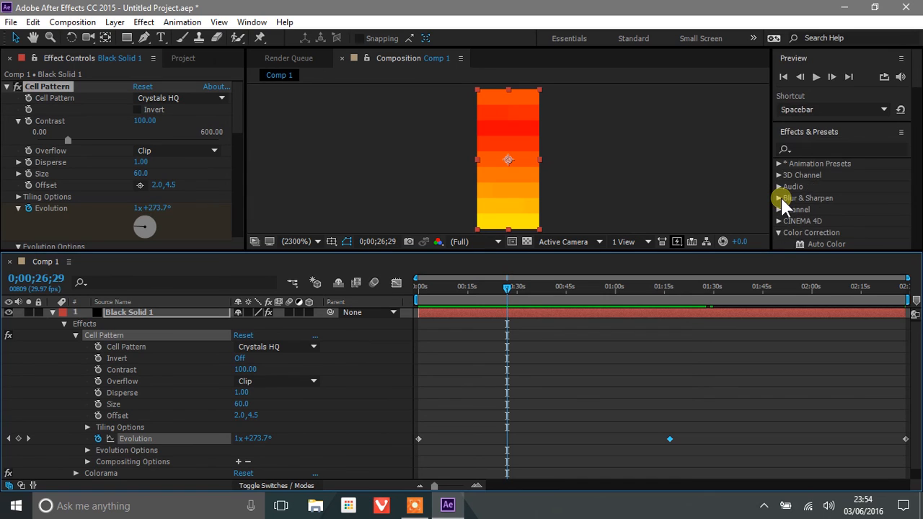
{"action": "scroll", "coordinate": [778, 183], "scroll_direction": "down", "scroll_amount": 3}
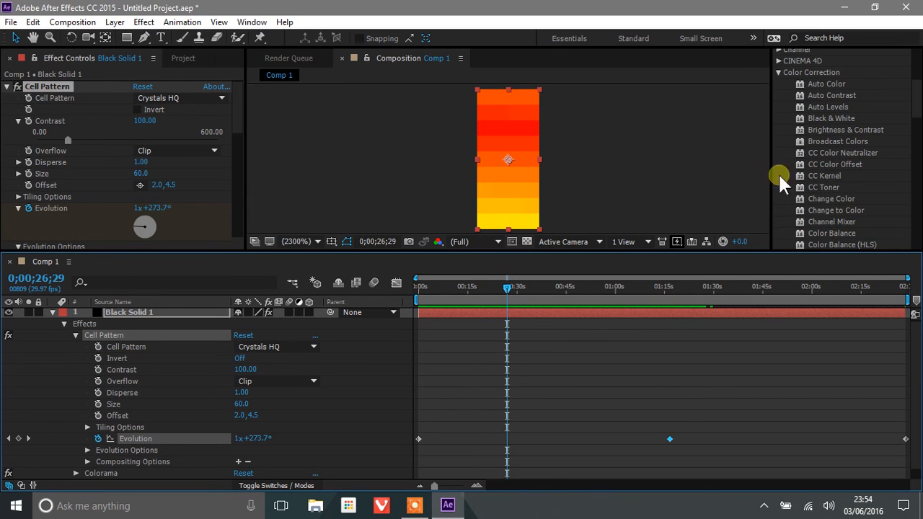
{"action": "left_click", "coordinate": [778, 72]}
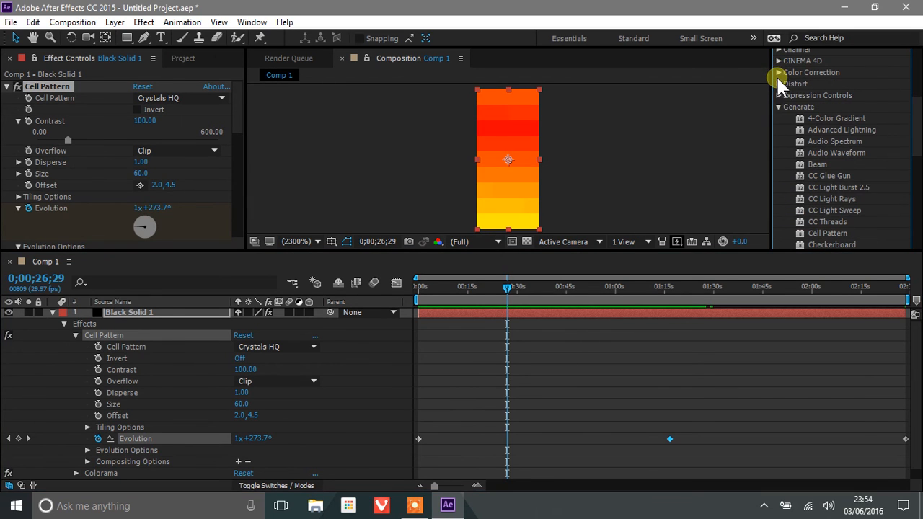
{"action": "left_click", "coordinate": [778, 107]}
{"action": "scroll", "coordinate": [779, 109], "scroll_direction": "up", "scroll_amount": 3}
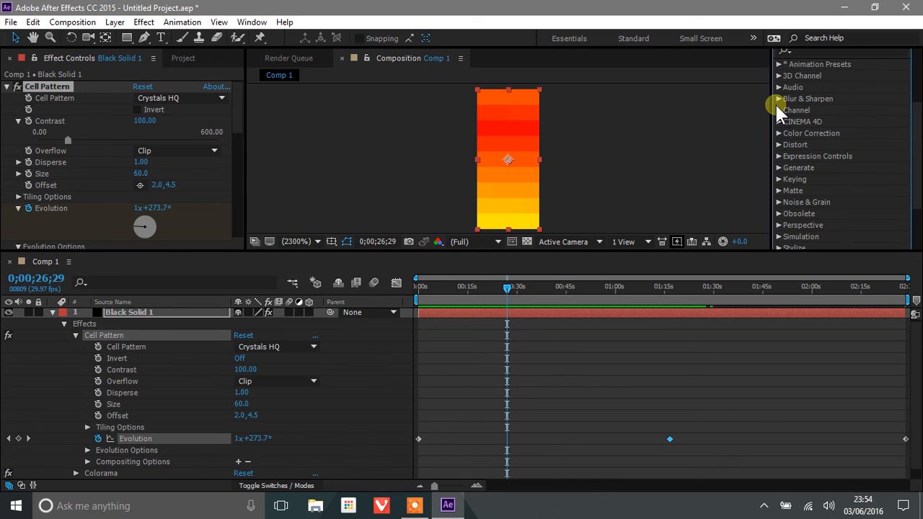
{"action": "left_click", "coordinate": [779, 98]}
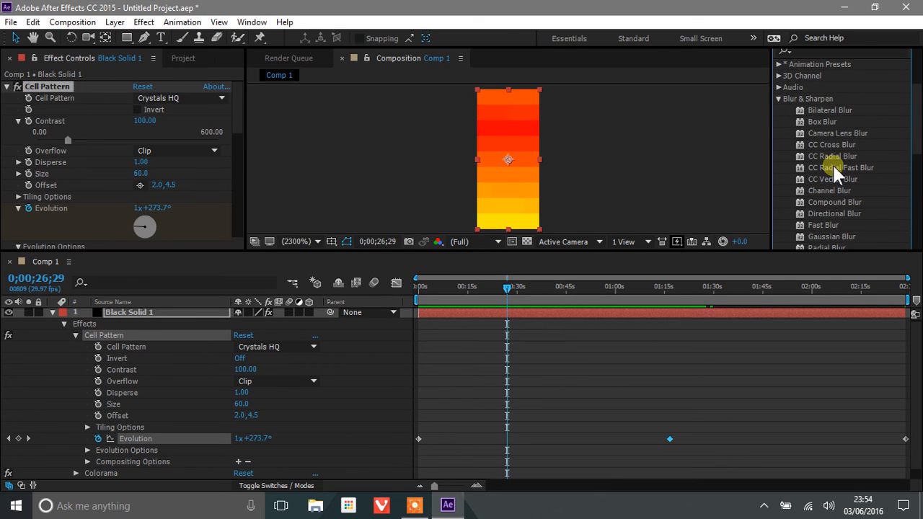
{"action": "scroll", "coordinate": [842, 180], "scroll_direction": "down", "scroll_amount": 4}
{"action": "scroll", "coordinate": [842, 180], "scroll_direction": "down", "scroll_amount": 1}
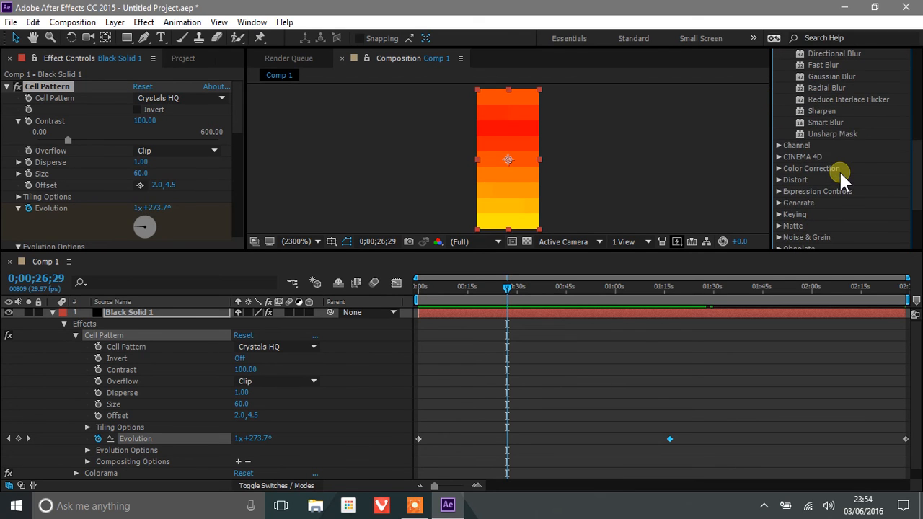
{"action": "left_click", "coordinate": [828, 100]}
{"action": "left_click_drag", "start_coordinate": [839, 103], "coordinate": [508, 153]}
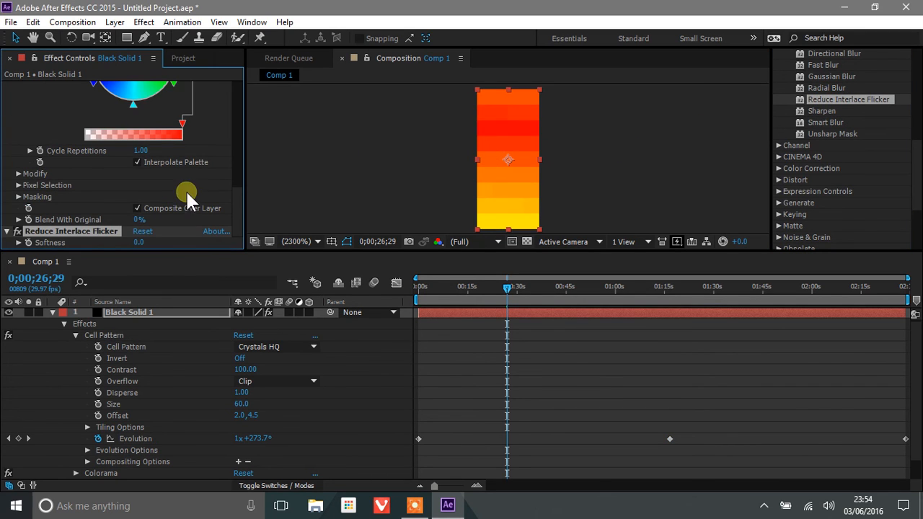
Set the Reduce Interlace Flicker softness to 1.0 and scrub to around 30 seconds to check the blending
{"action": "left_click", "coordinate": [18, 243]}
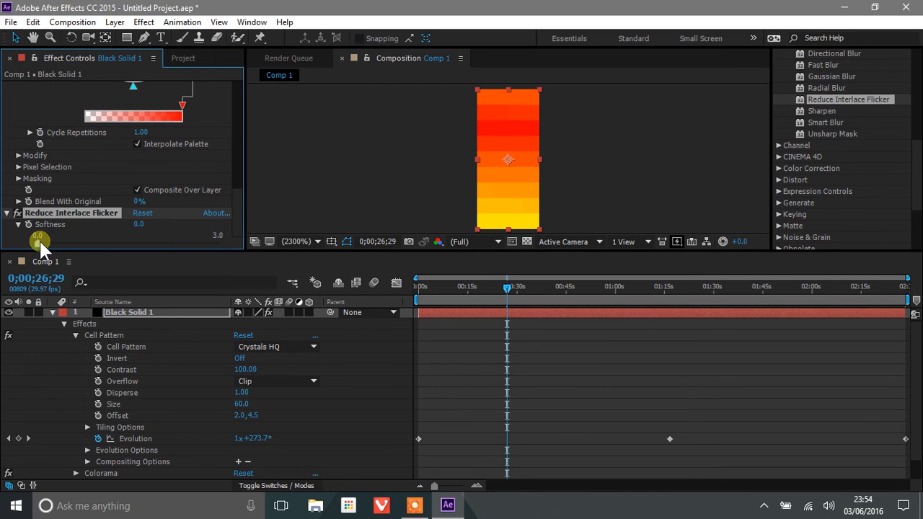
{"action": "left_click_drag", "start_coordinate": [47, 241], "coordinate": [76, 243]}
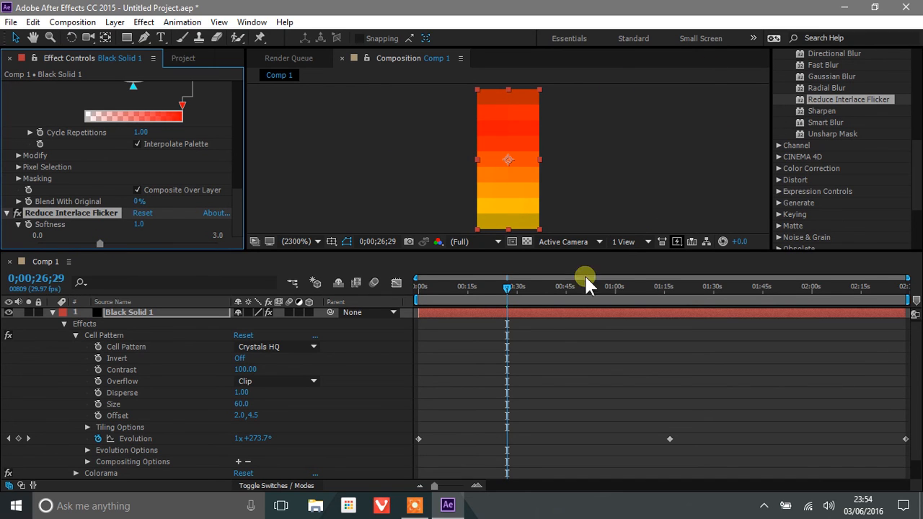
{"action": "left_click_drag", "start_coordinate": [509, 285], "coordinate": [483, 286]}
{"action": "left_click_drag", "start_coordinate": [519, 287], "coordinate": [518, 286]}
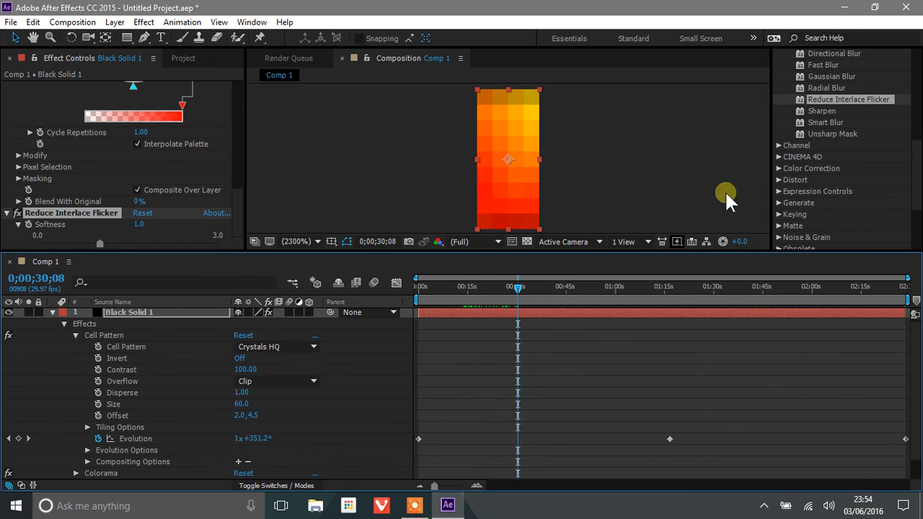
Apply the Box Blur effect to the black solid and set its blur radius to 1
{"action": "scroll", "coordinate": [791, 168], "scroll_direction": "up", "scroll_amount": 4}
{"action": "scroll", "coordinate": [791, 167], "scroll_direction": "down", "scroll_amount": 1}
{"action": "scroll", "coordinate": [790, 164], "scroll_direction": "down", "scroll_amount": 3}
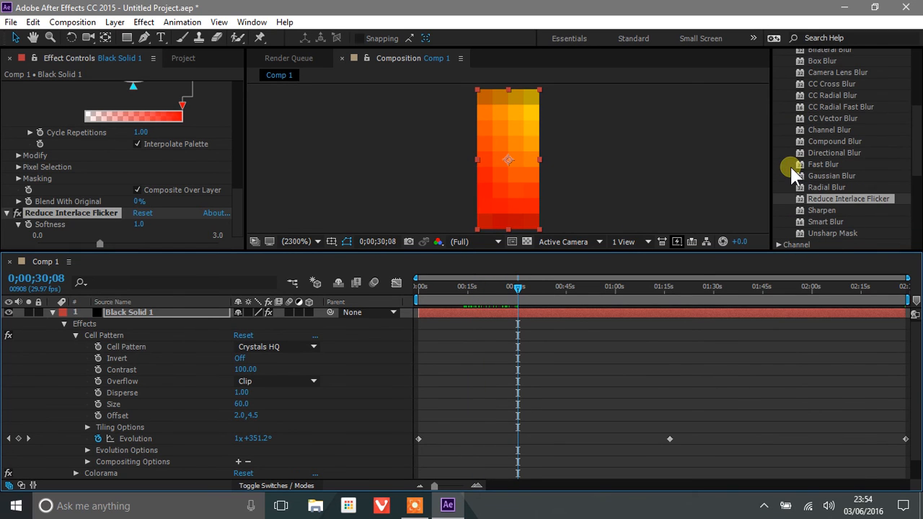
{"action": "left_click_drag", "start_coordinate": [822, 60], "coordinate": [557, 166]}
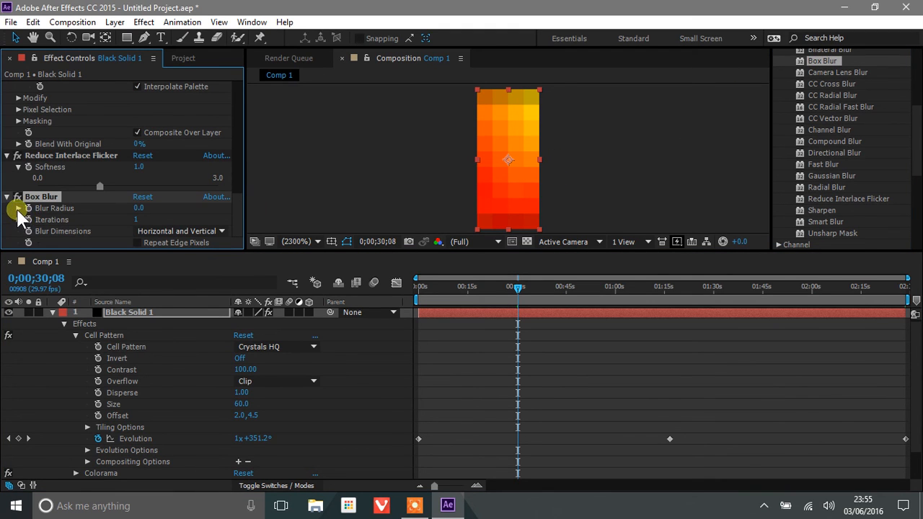
{"action": "left_click", "coordinate": [138, 207]}
{"action": "type", "text": "1"}
{"action": "key", "text": "Return"}
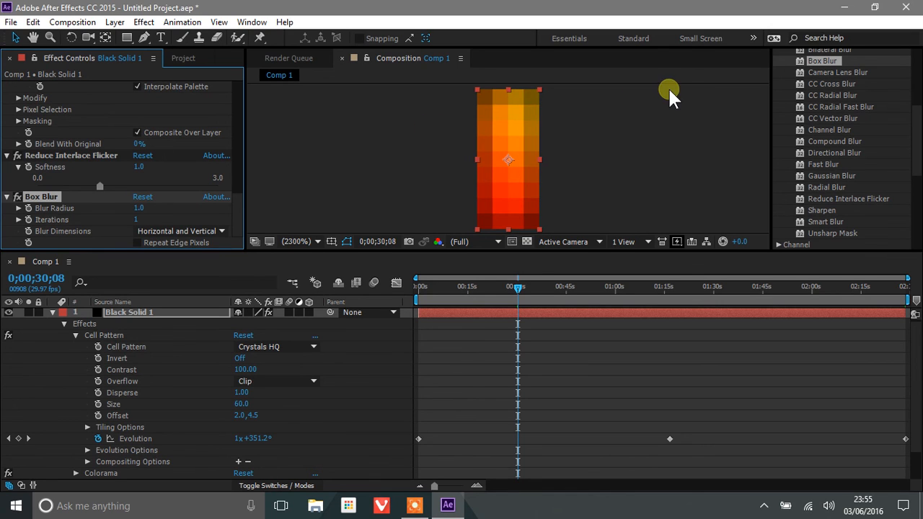
Preview the blurred animation from the first frame, stop playback and return to the start
{"action": "scroll", "coordinate": [809, 122], "scroll_direction": "up", "scroll_amount": 5}
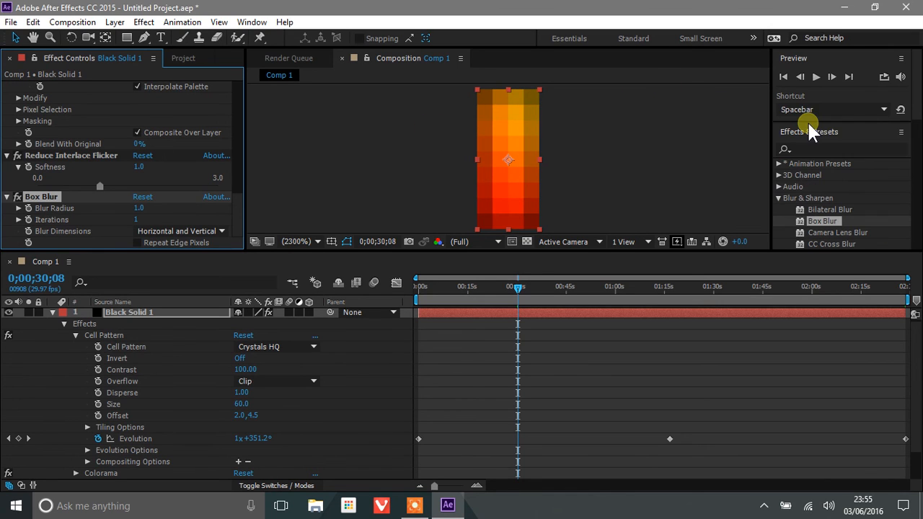
{"action": "left_click", "coordinate": [783, 77]}
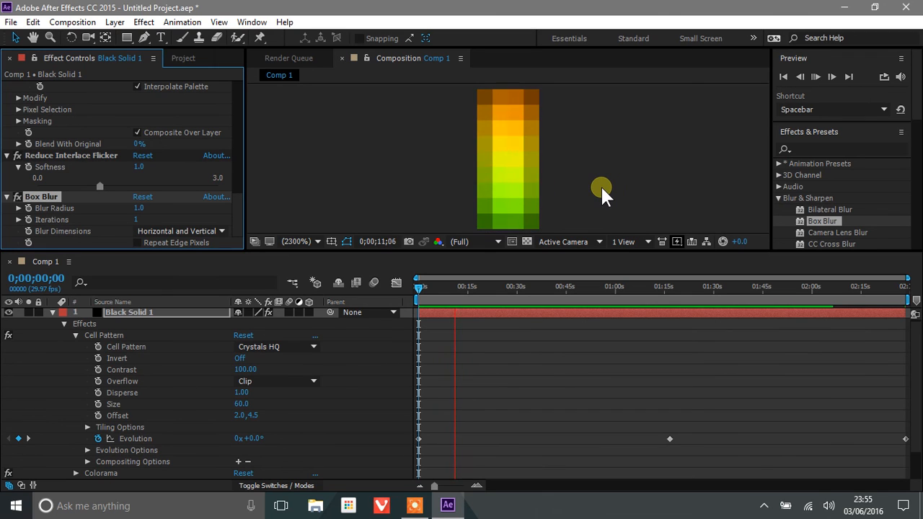
{"action": "left_click", "coordinate": [817, 76]}
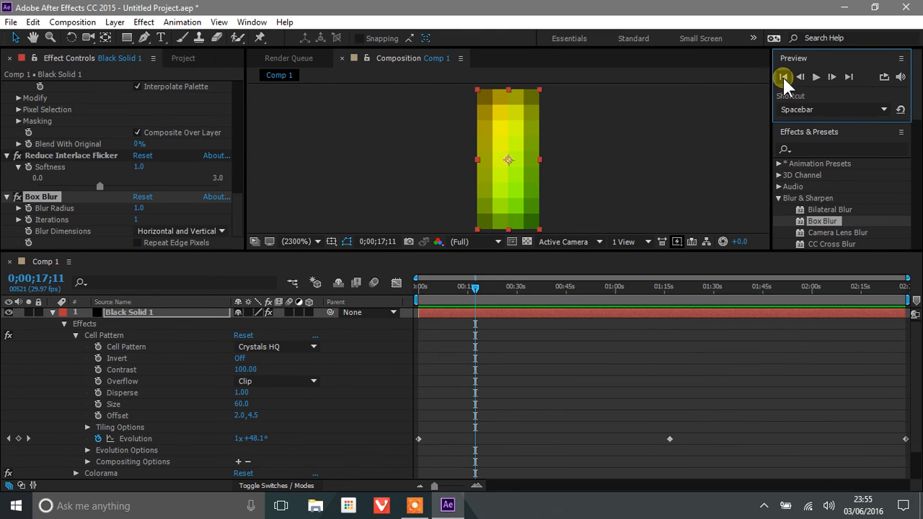
{"action": "left_click", "coordinate": [784, 76]}
Collapse the black solid's layer properties, its four effects and the Blur & Sharpen category, leaving the composition at the first frame
{"action": "scroll", "coordinate": [361, 388], "scroll_direction": "up", "scroll_amount": 1}
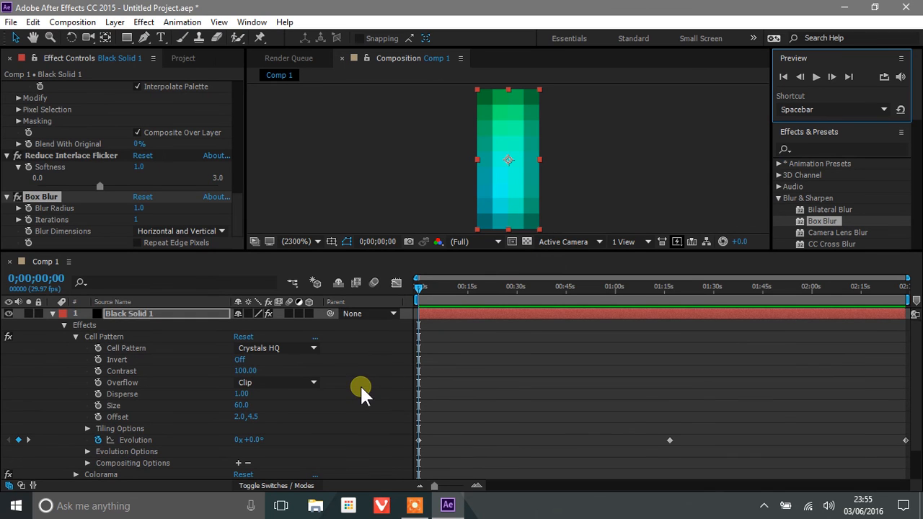
{"action": "left_click", "coordinate": [50, 314]}
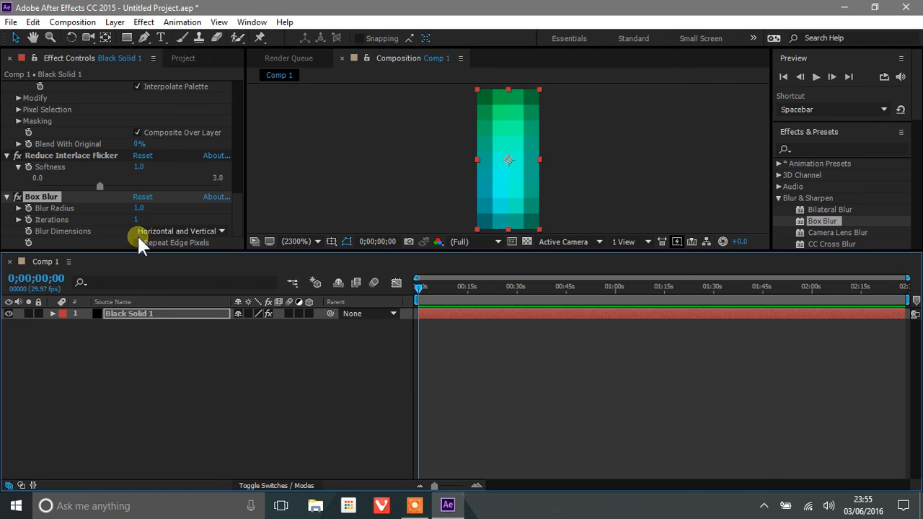
{"action": "left_click_drag", "start_coordinate": [239, 220], "coordinate": [236, 101]}
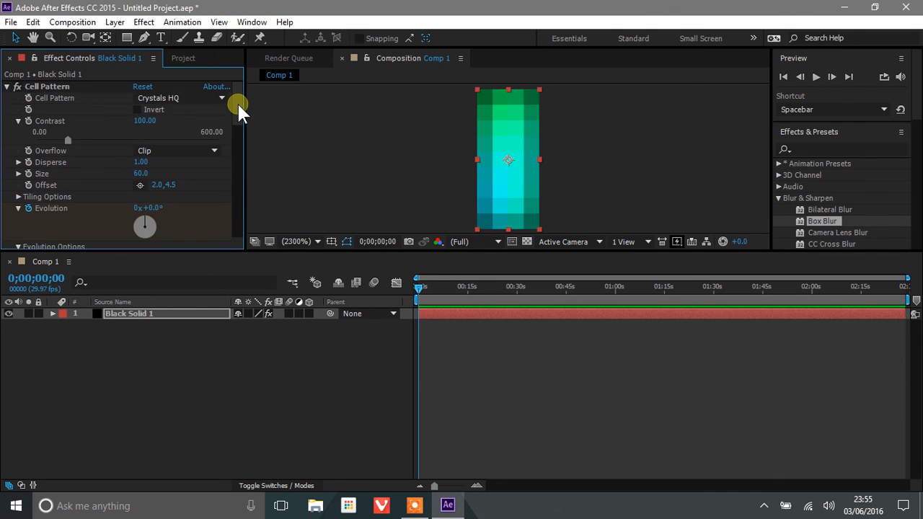
{"action": "left_click", "coordinate": [6, 86]}
{"action": "left_click", "coordinate": [8, 98]}
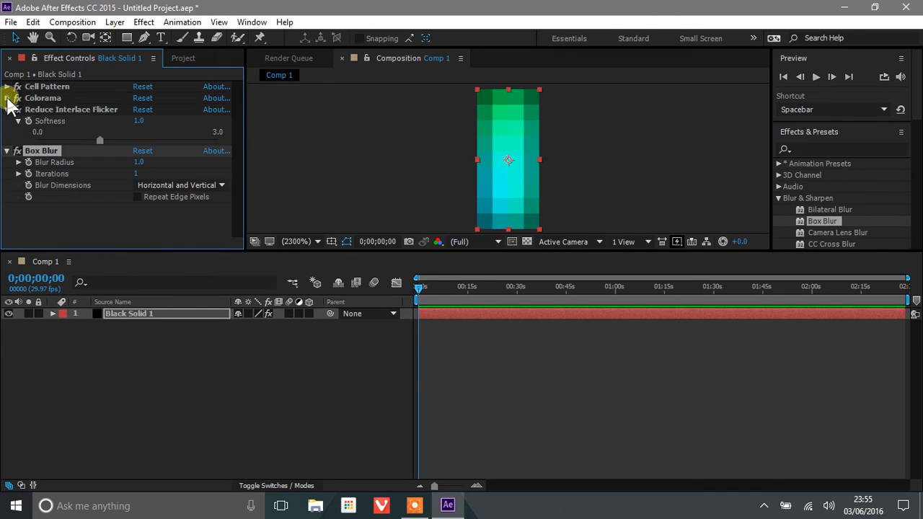
{"action": "left_click", "coordinate": [7, 109]}
{"action": "left_click", "coordinate": [8, 120]}
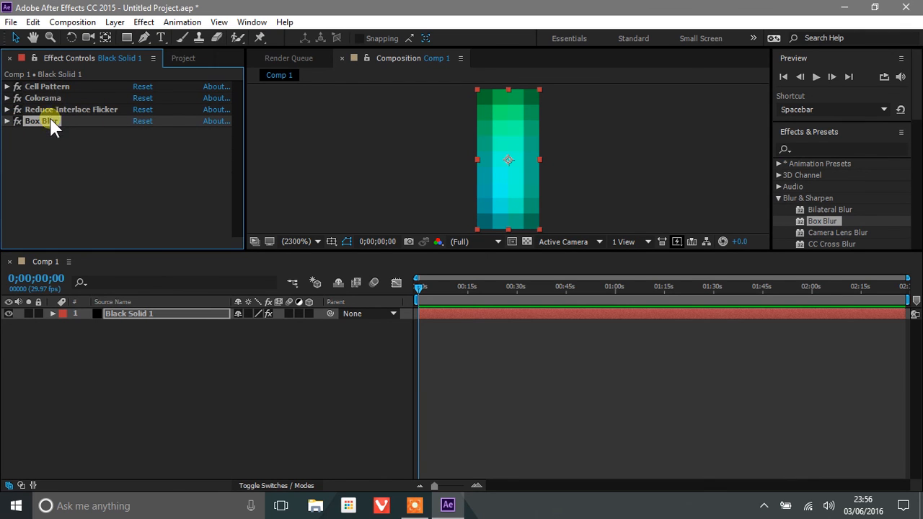
{"action": "left_click", "coordinate": [51, 148]}
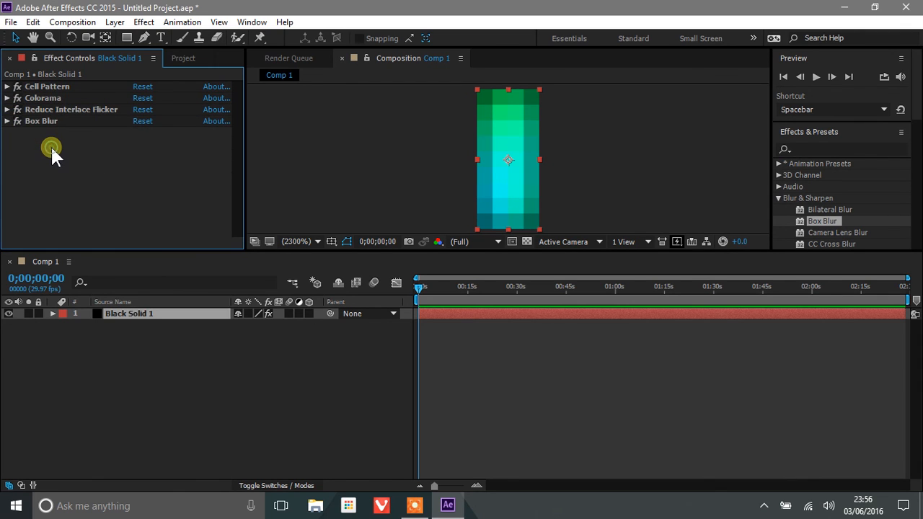
{"action": "left_click", "coordinate": [782, 77]}
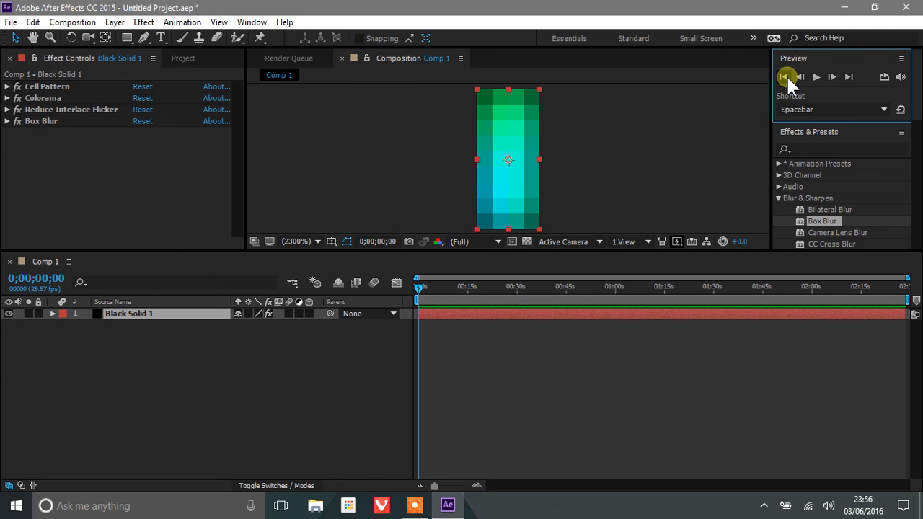
{"action": "left_click", "coordinate": [777, 196]}
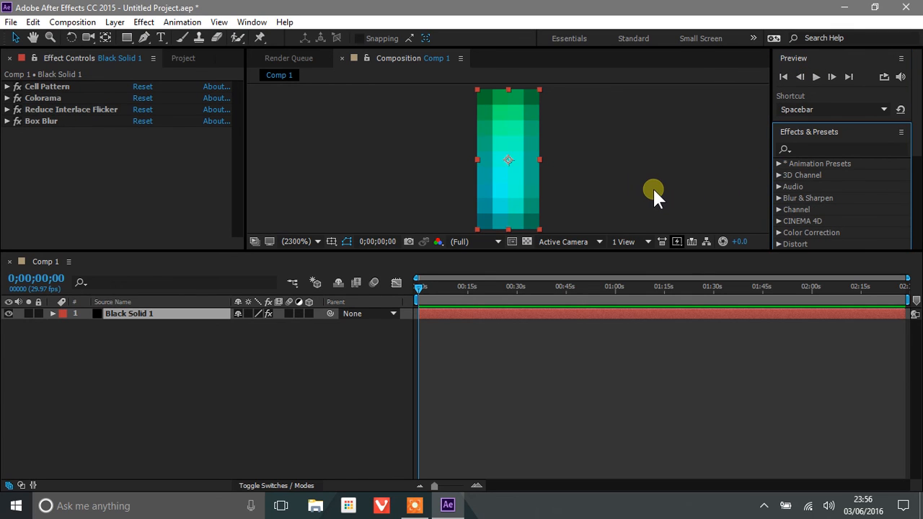